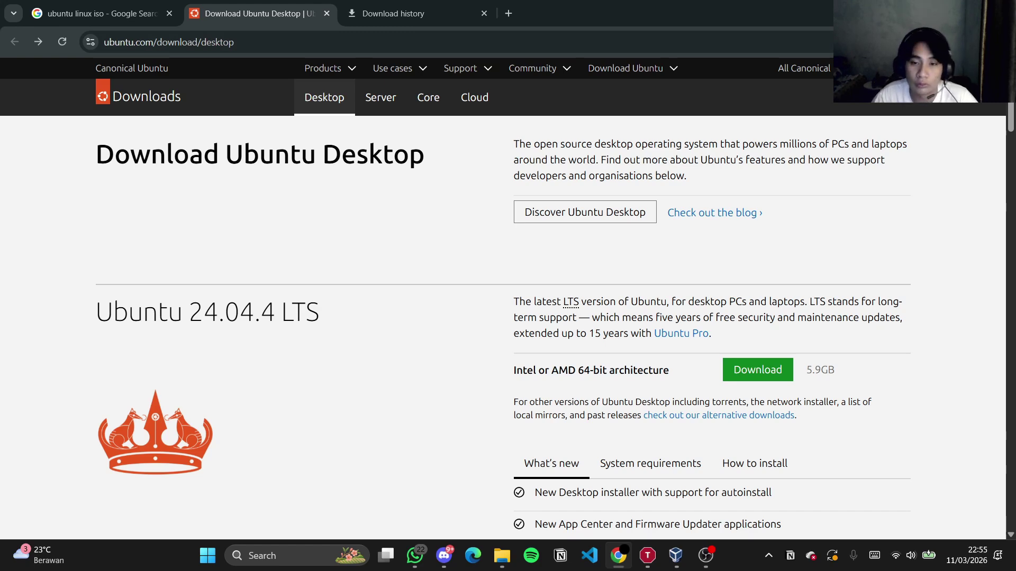
Examine the Ubuntu Desktop download page, including the releases offered and the 24.04.4 LTS download size
scroll(447, 257, down, 8)
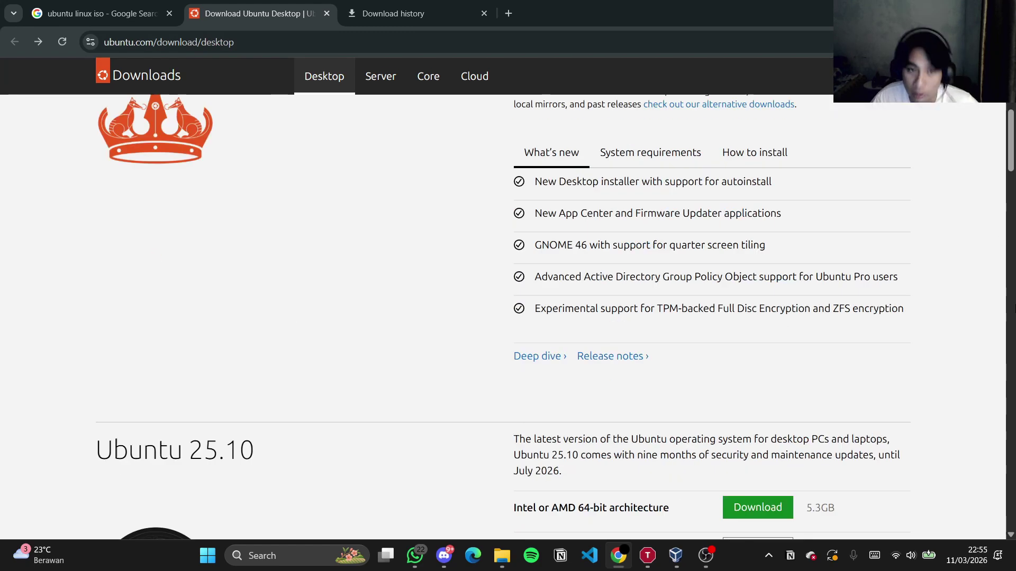
scroll(447, 257, up, 7)
scroll(447, 257, up, 2)
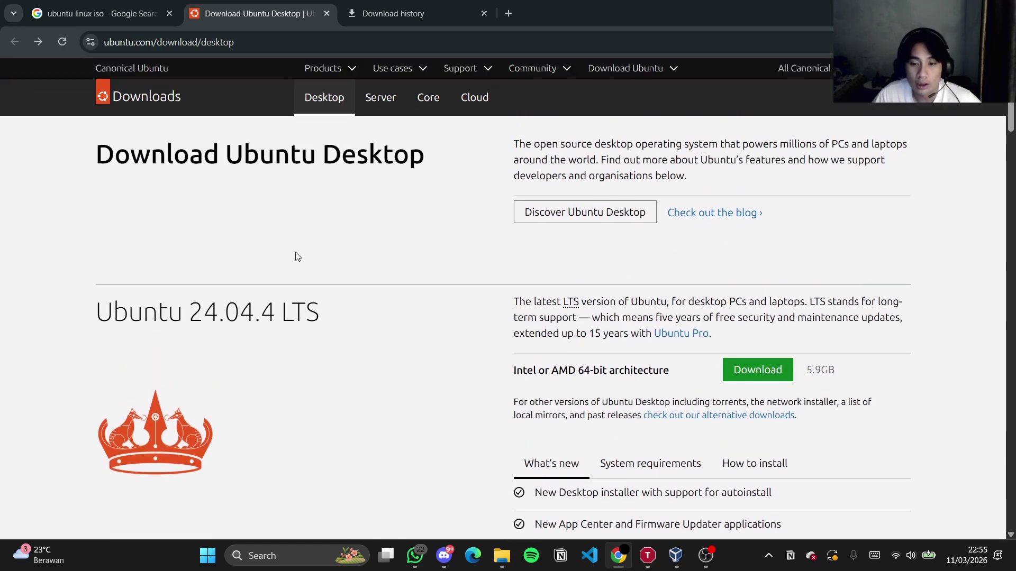
click(676, 556)
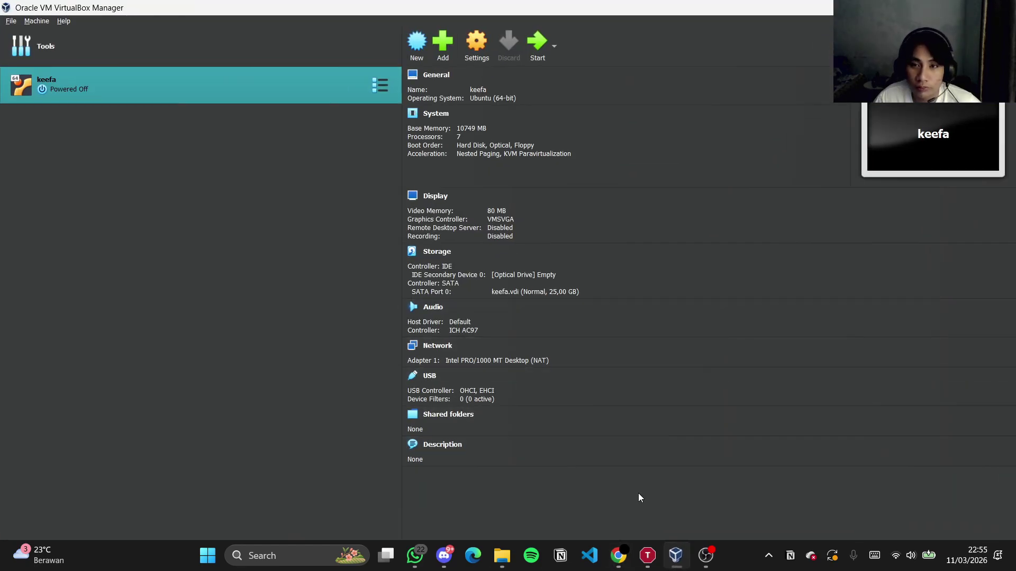
click(940, 8)
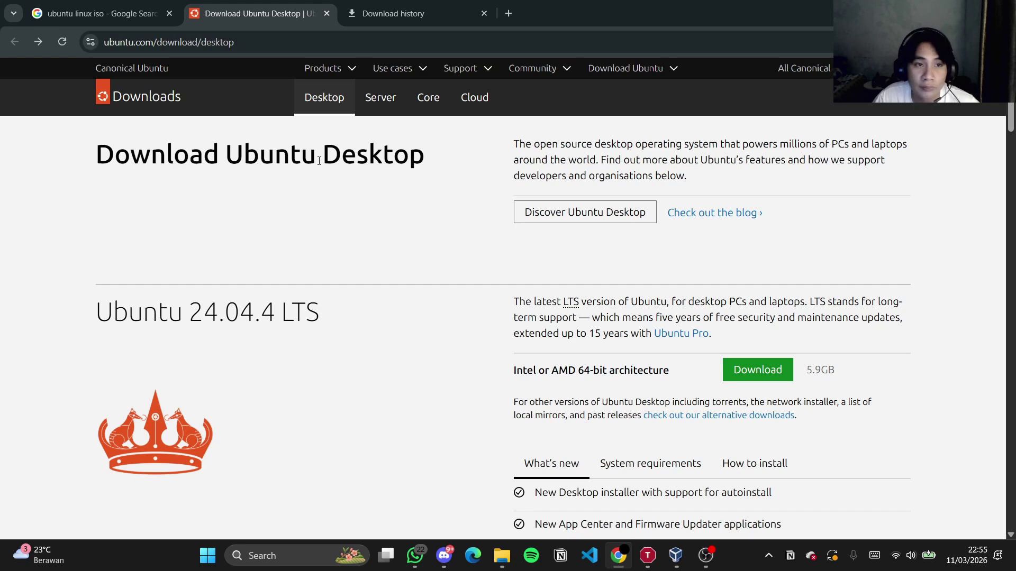
click(101, 14)
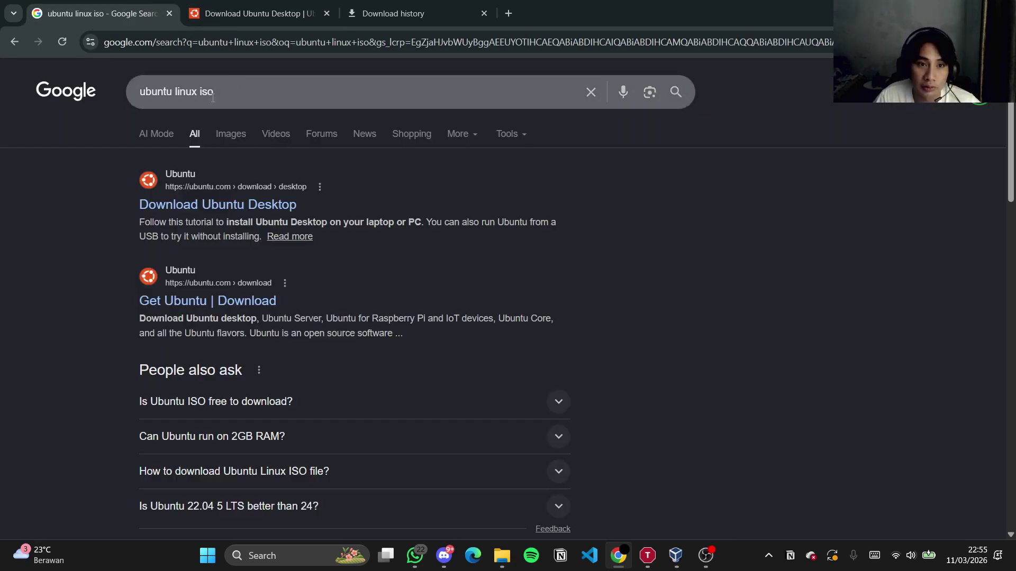
click(281, 10)
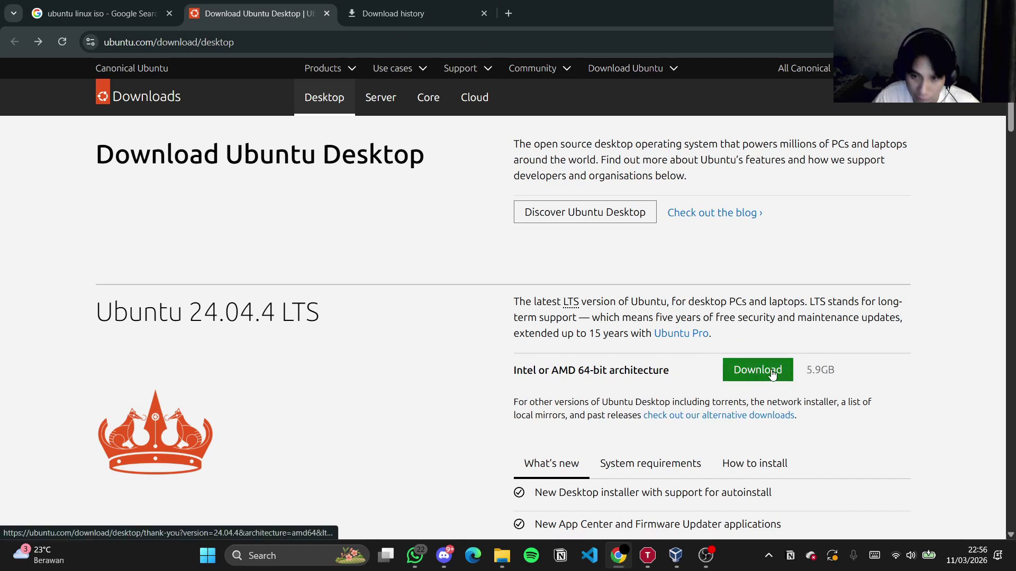
drag(854, 374, 801, 361)
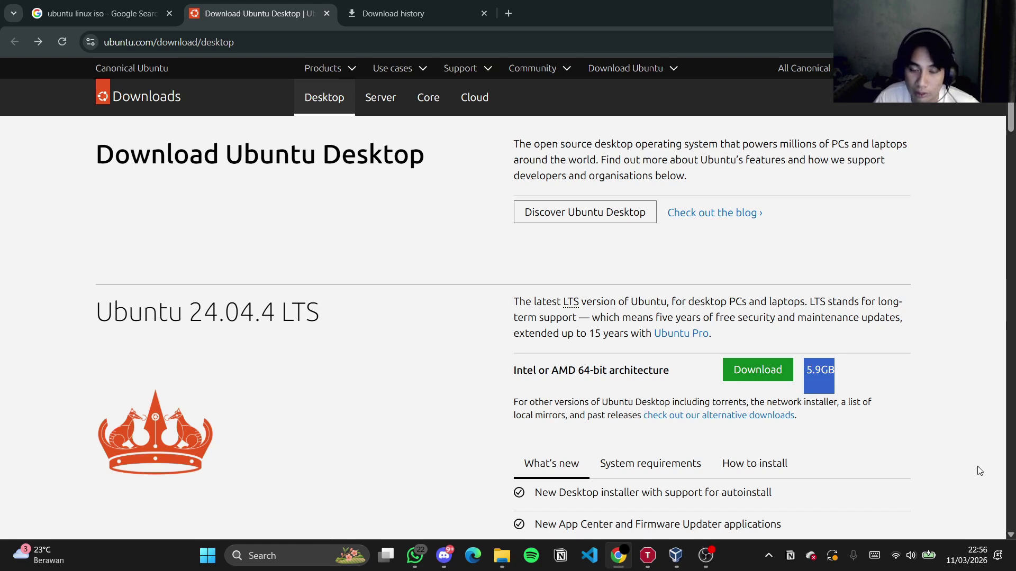
click(517, 489)
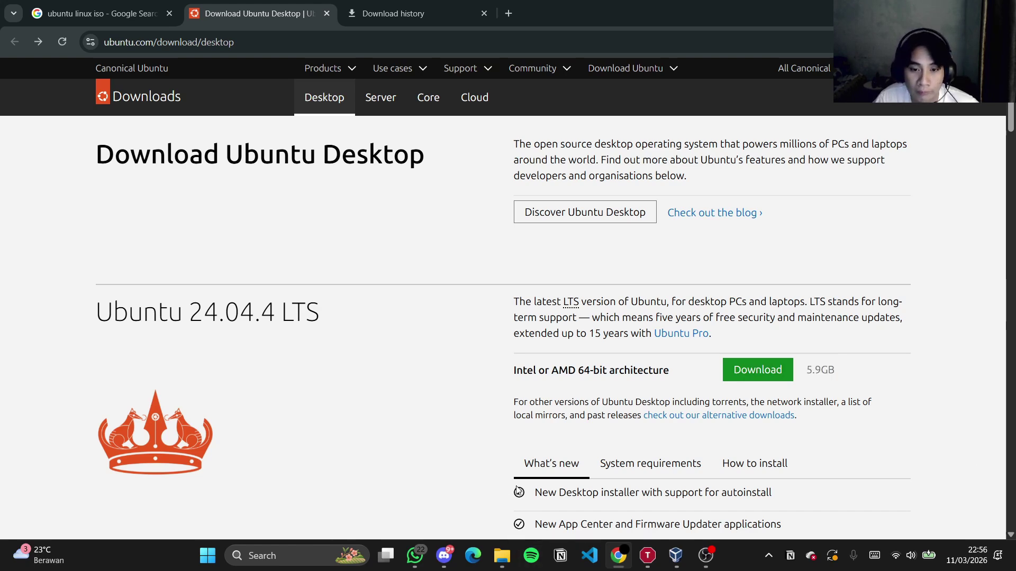
Locate the Ubuntu desktop ISO on drive D in File Explorer and return to the download page
click(512, 567)
click(852, 329)
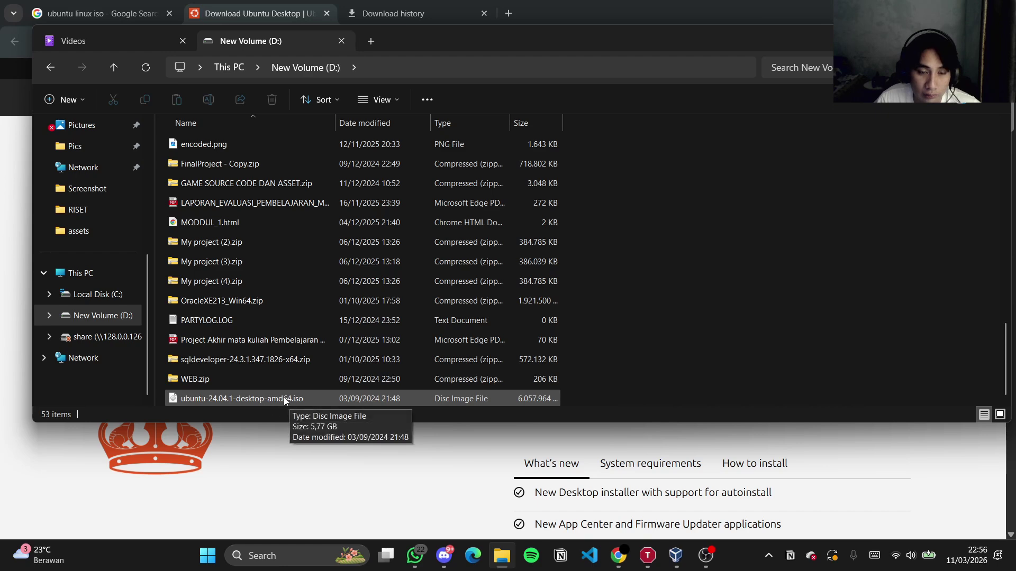
click(392, 441)
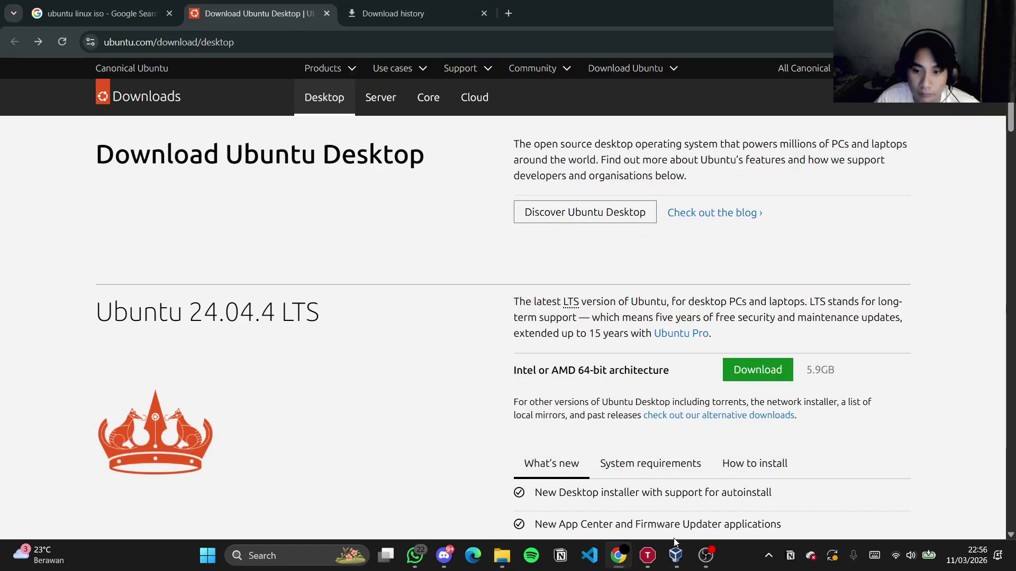
In VirtualBox, start a new virtual machine named Ubuntu 24.04 LTS with type Linux, version Ubuntu (64-bit), and proceed to the hardware settings
click(676, 555)
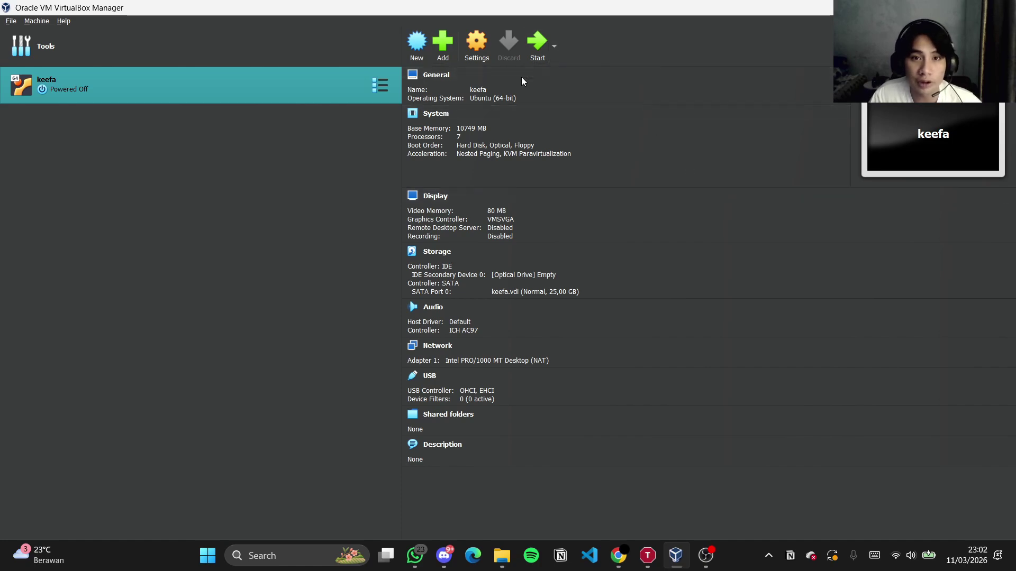
click(418, 39)
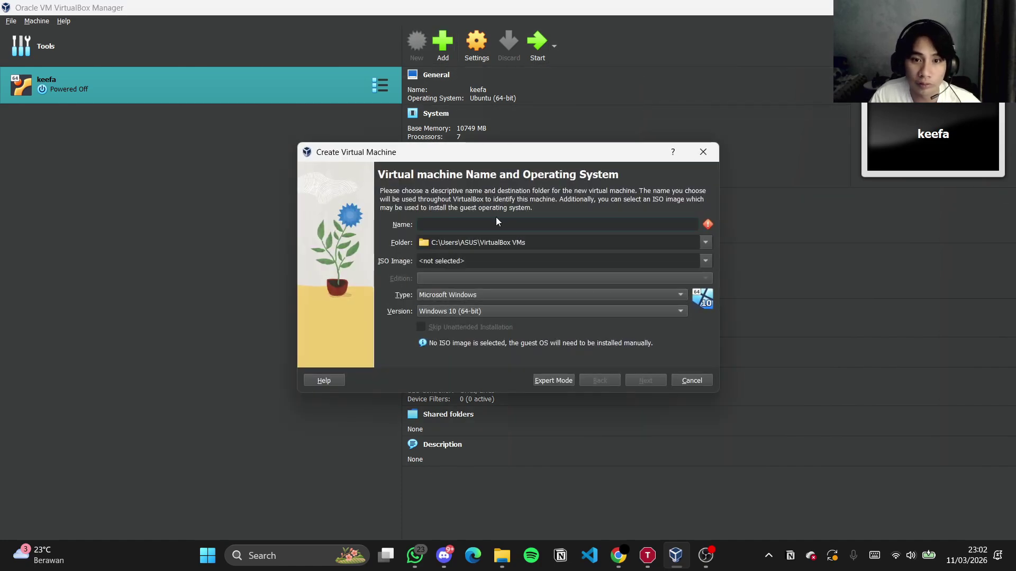
text(Ubuntu)
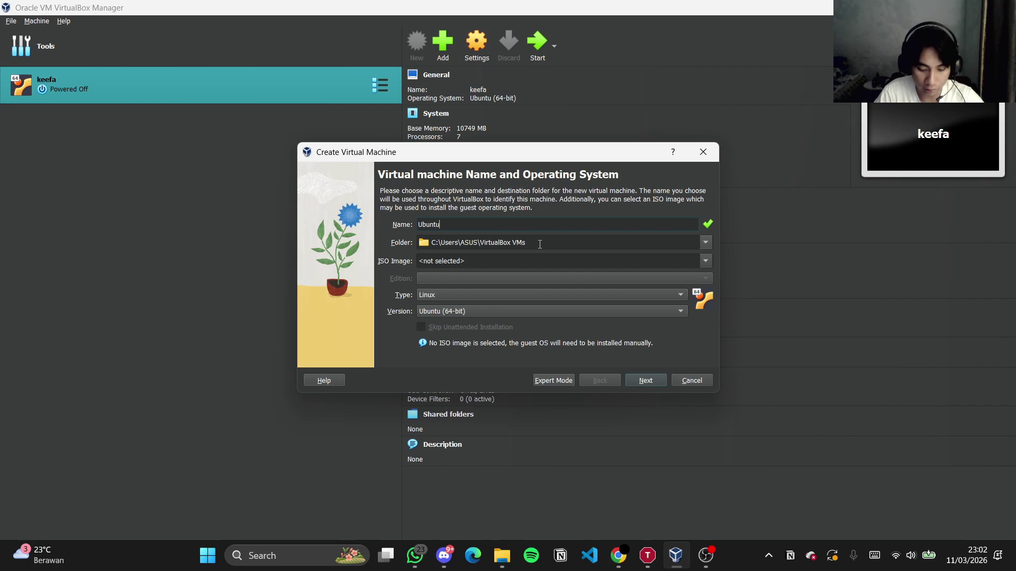
text( 24.)
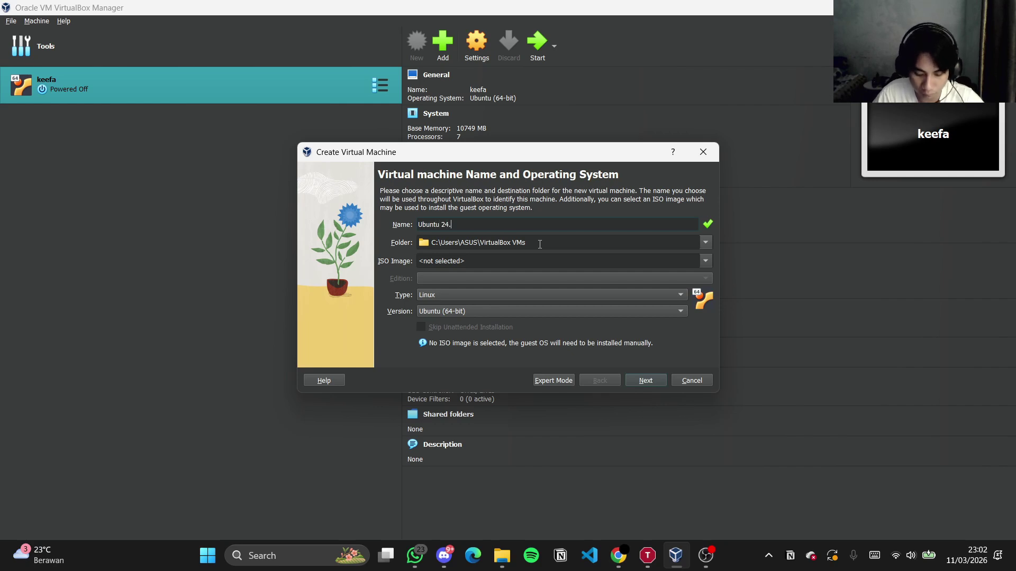
text(04 LTS)
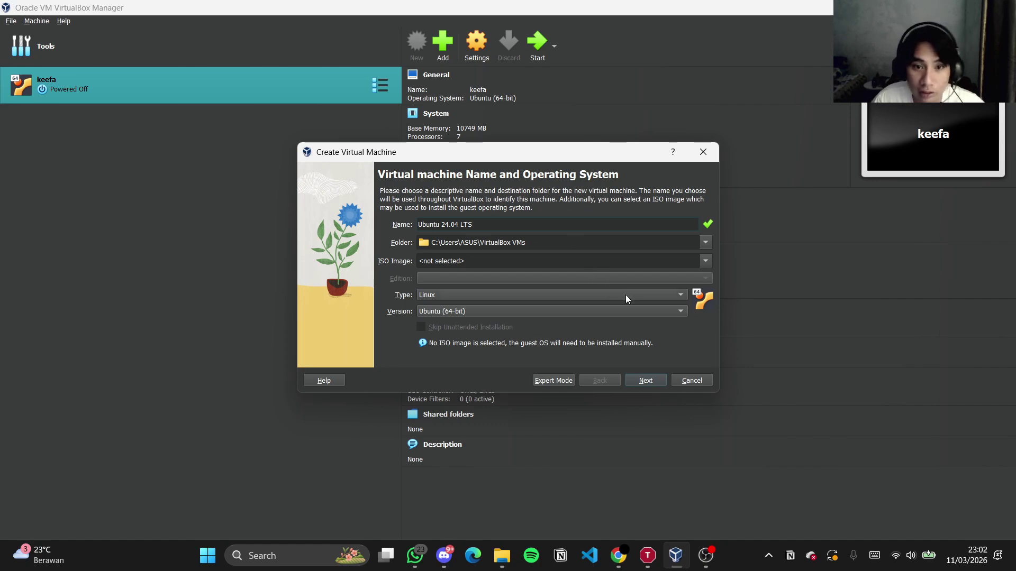
click(475, 306)
click(484, 290)
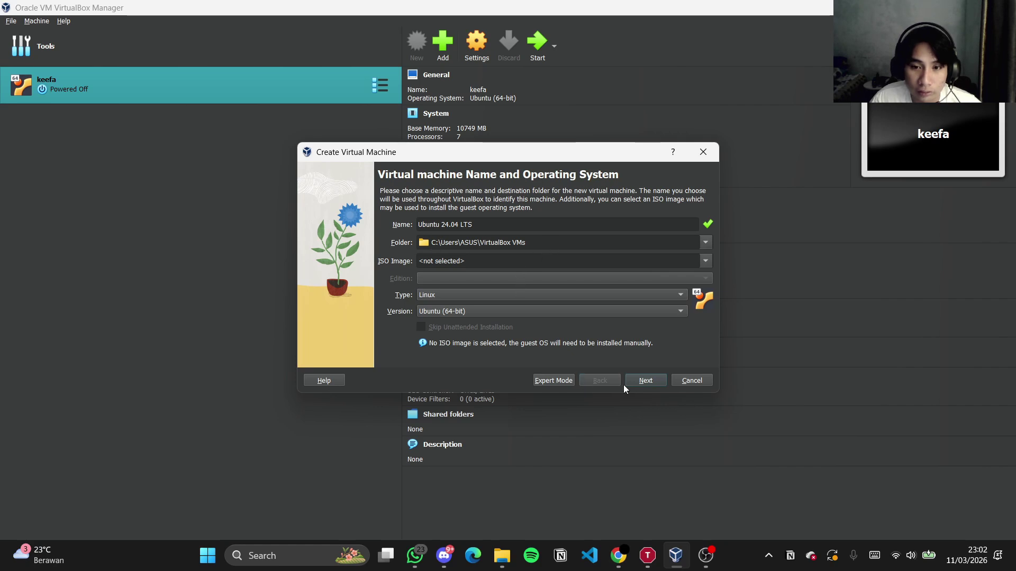
click(637, 387)
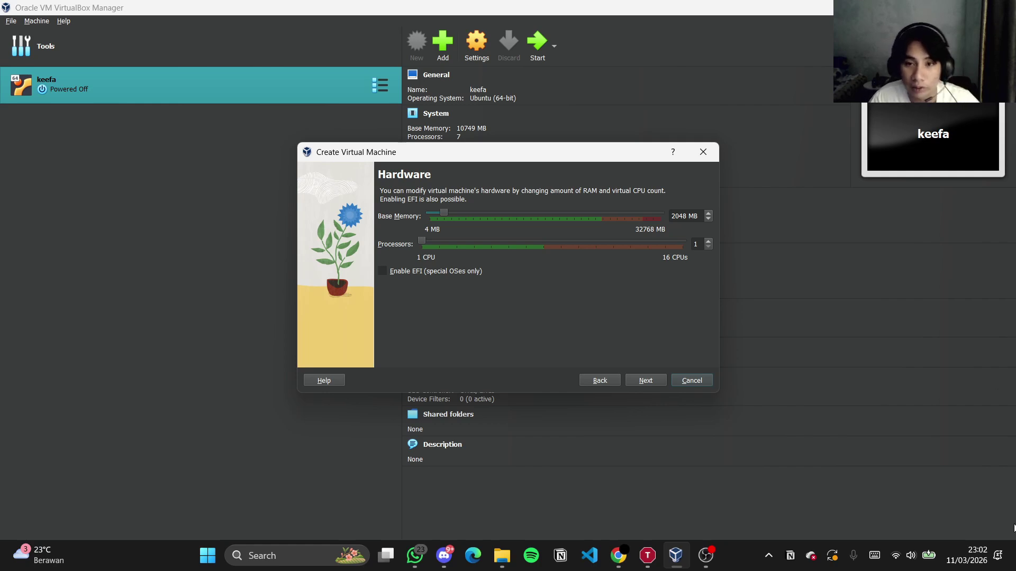
Allocate about 15184 MB of base memory and 8 processors to the new machine and continue to the hard disk settings
drag(444, 212, 497, 214)
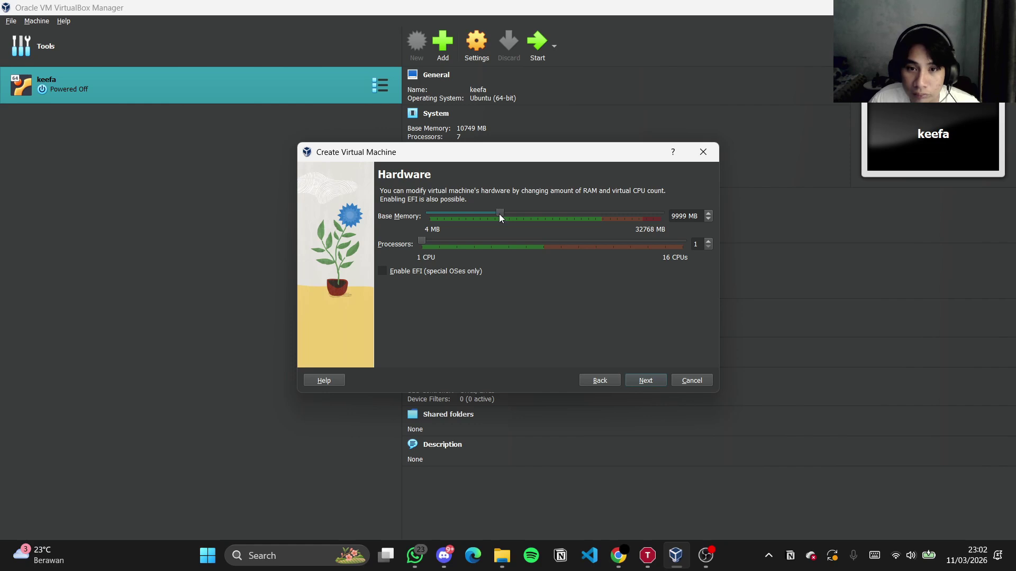
drag(500, 213, 472, 233)
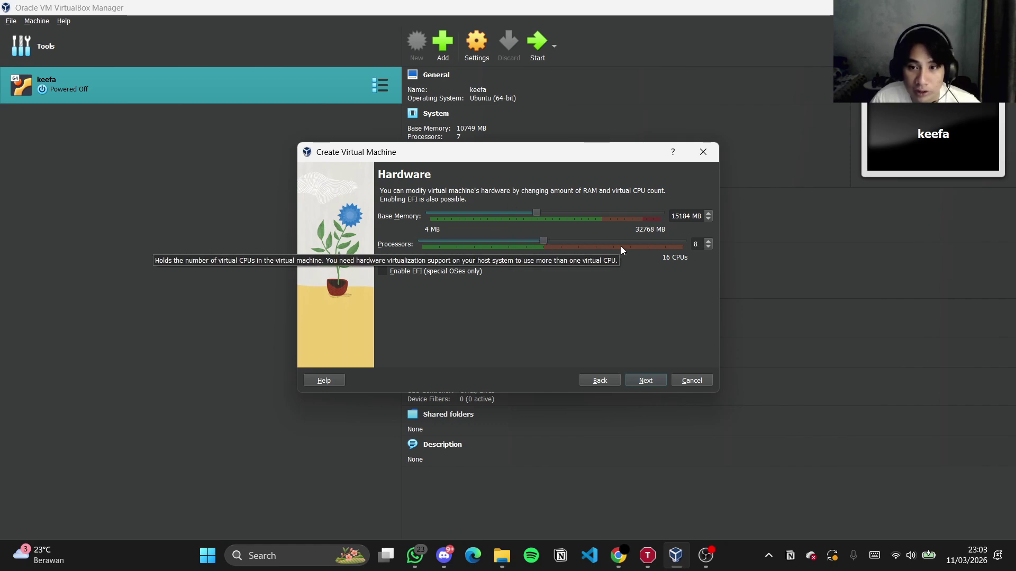
click(656, 381)
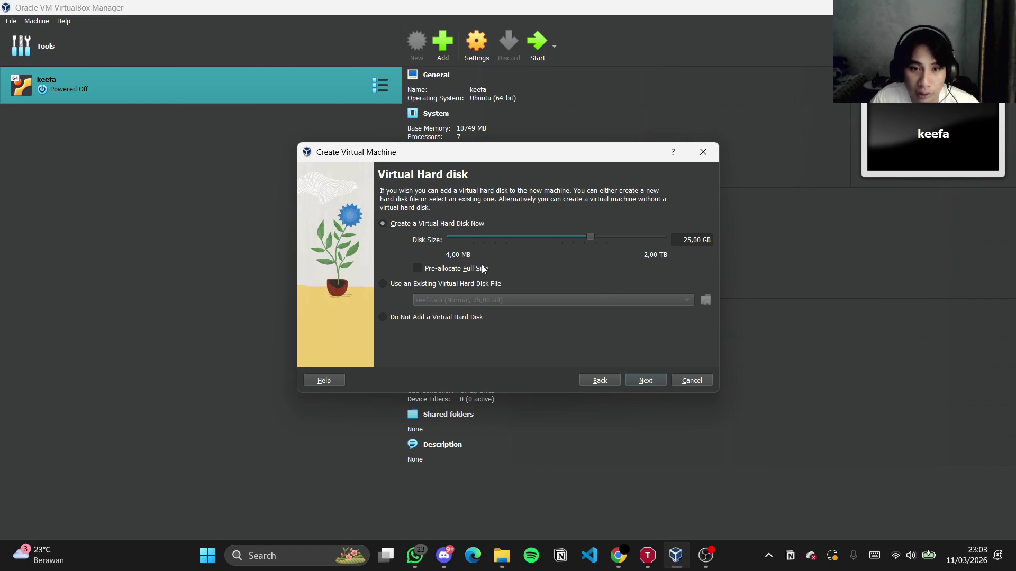
Choose to create a new virtual hard disk for the machine and continue the setup
click(452, 284)
click(389, 224)
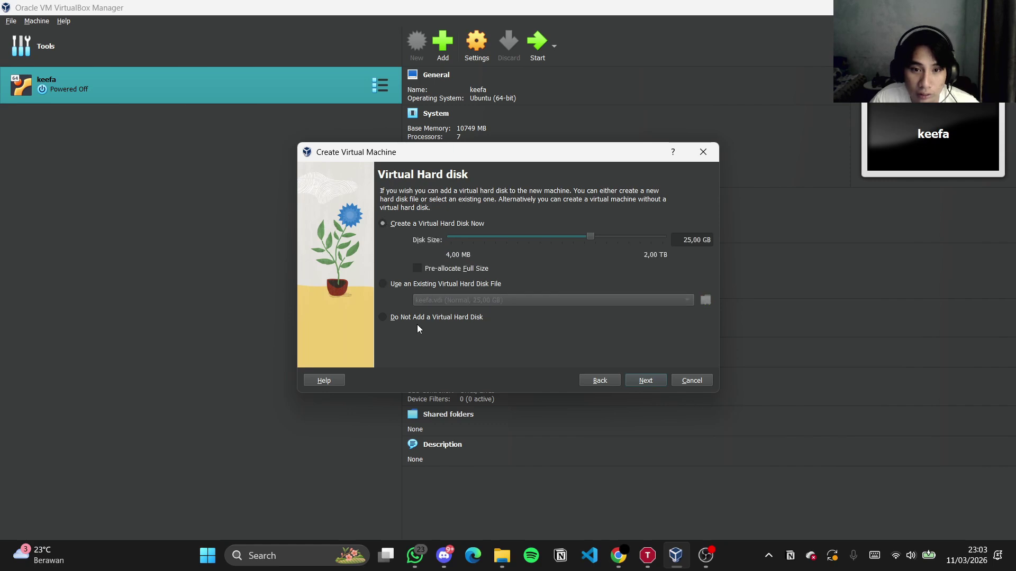
click(637, 380)
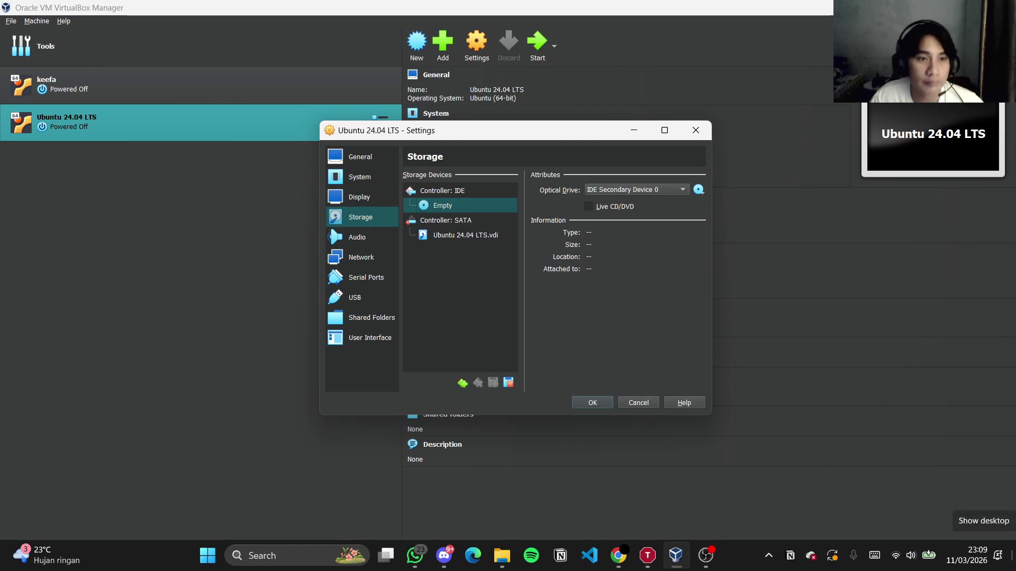
click(695, 130)
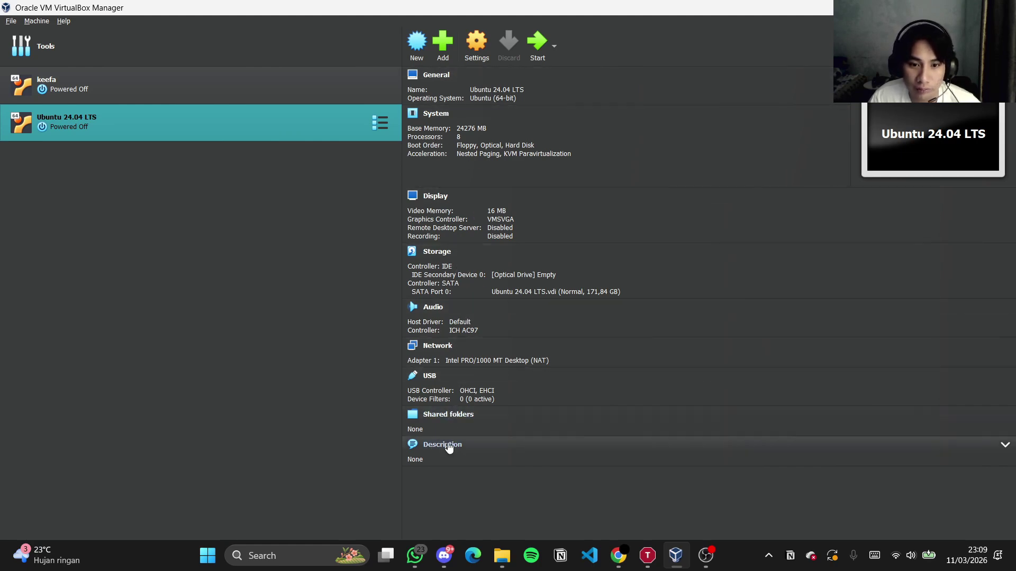
right_click(343, 123)
click(472, 32)
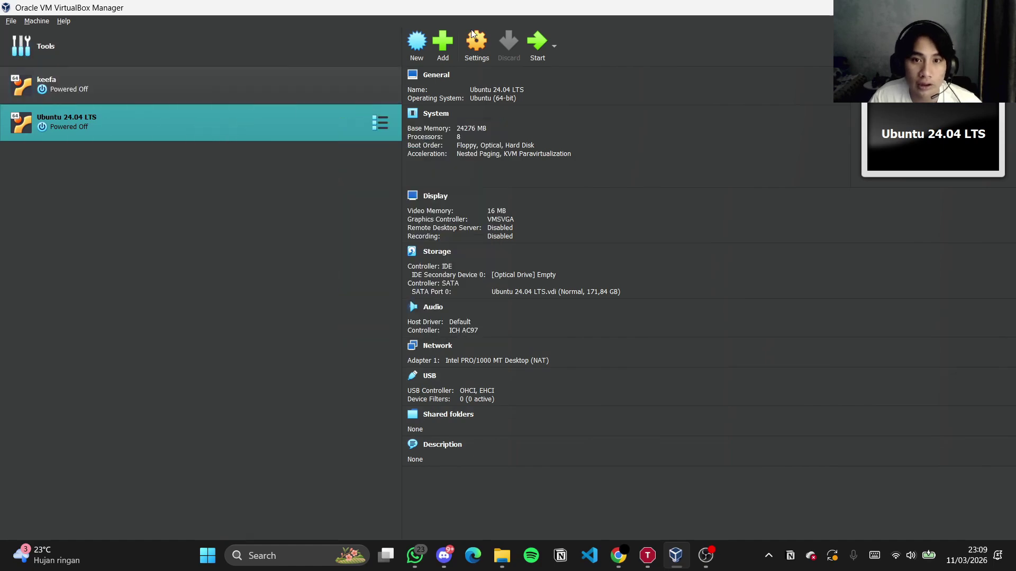
Attach ubuntu-24.04.1-desktop-amd64.iso from drive D to the empty IDE optical drive of the Ubuntu 24.04 LTS machine and save the settings
click(477, 57)
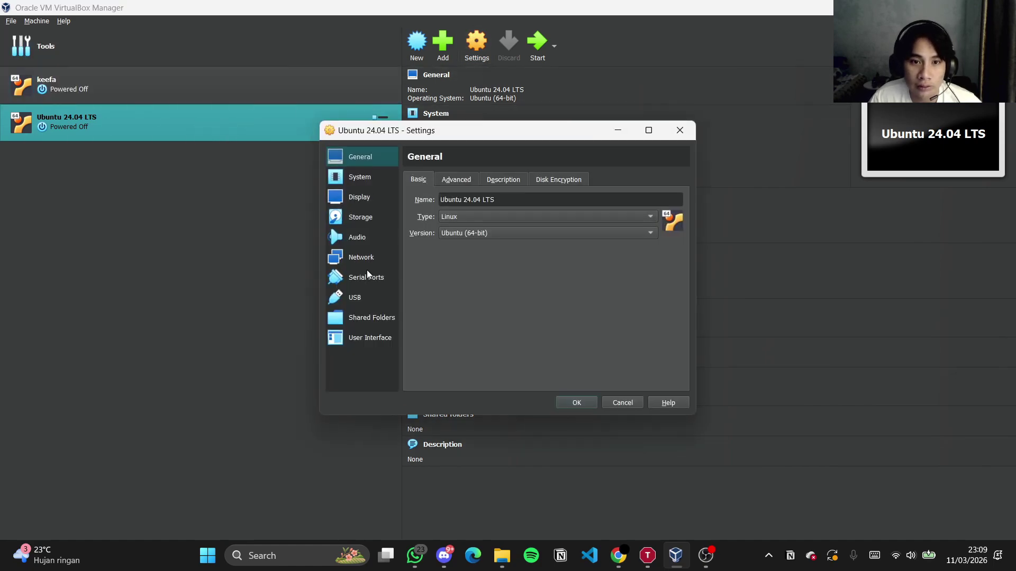
click(363, 218)
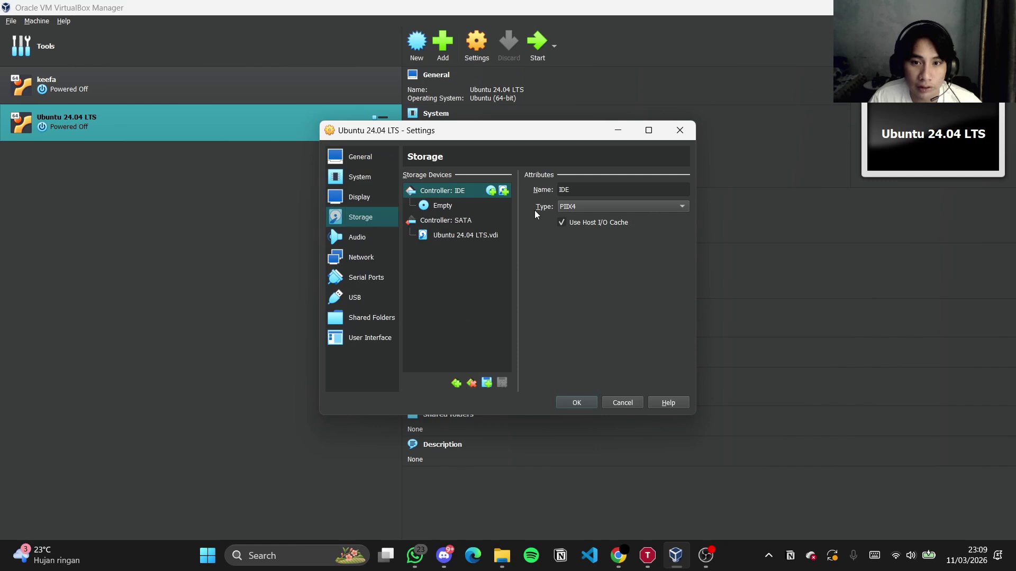
click(468, 205)
click(699, 190)
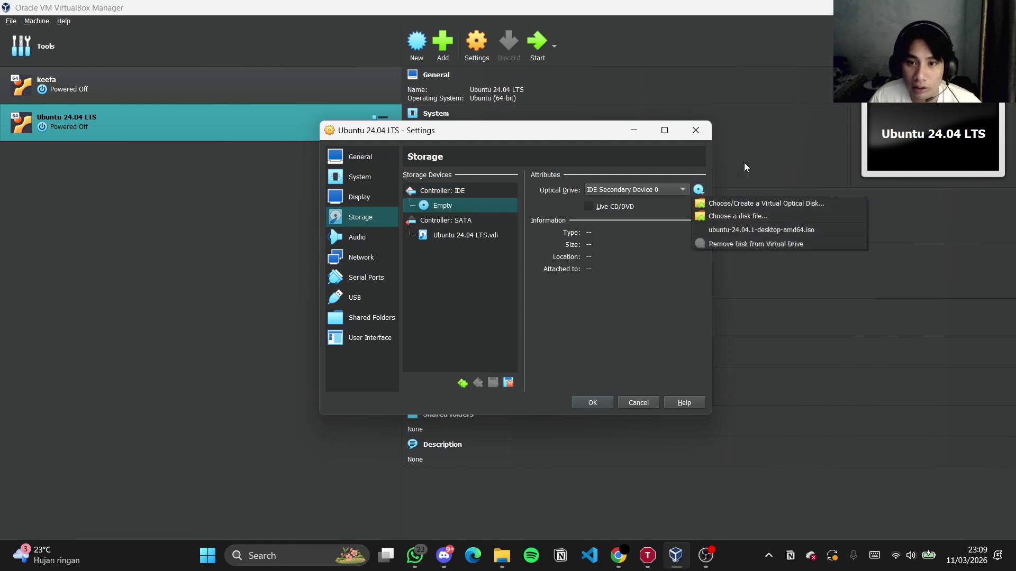
click(836, 203)
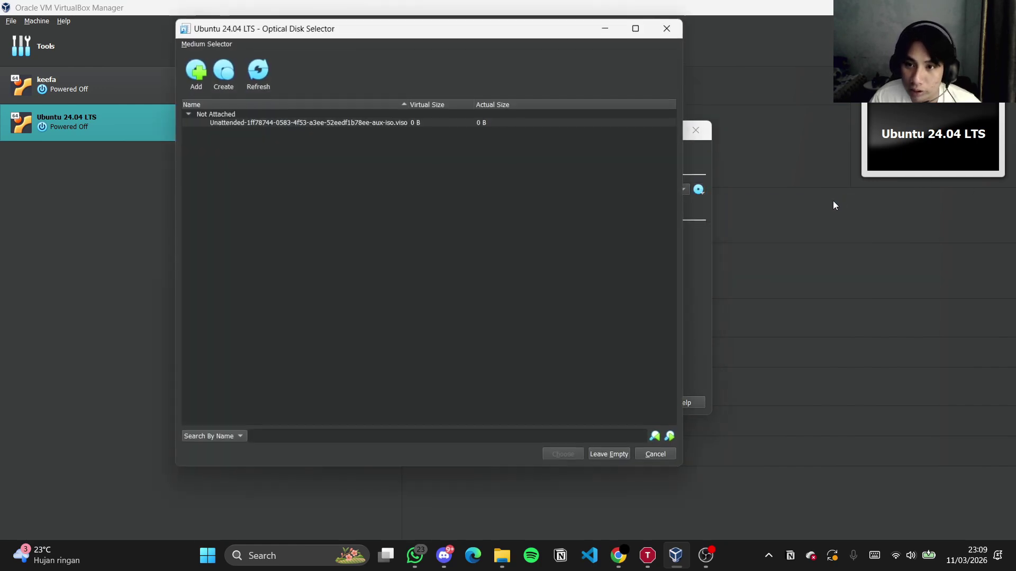
click(197, 72)
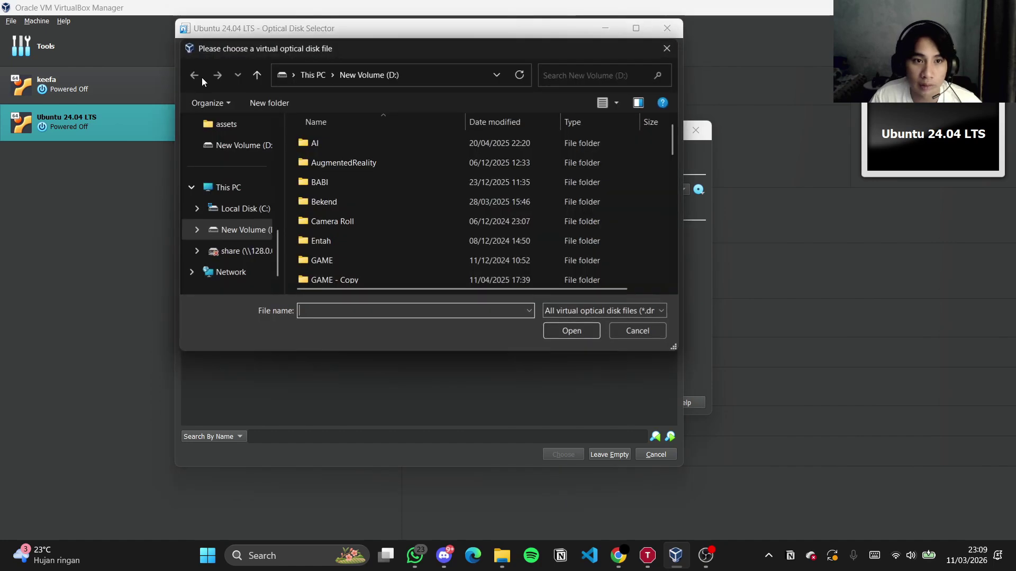
scroll(361, 241, down, 10)
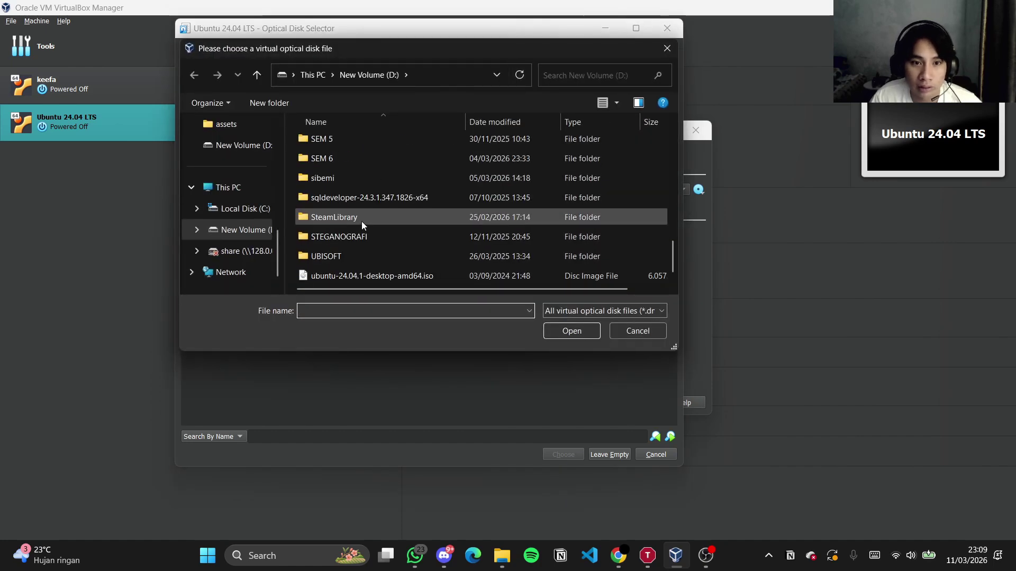
double_click(350, 272)
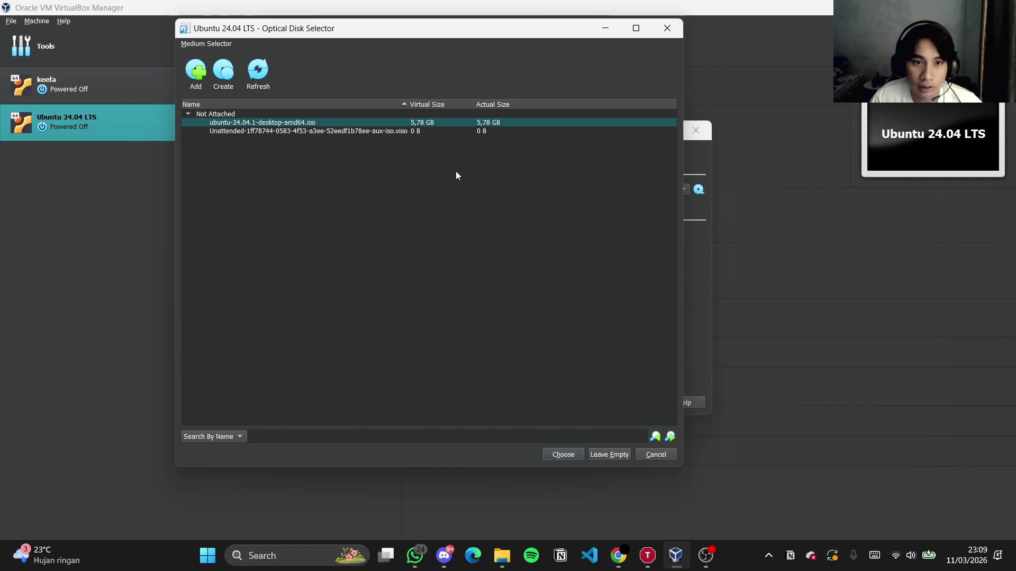
click(563, 455)
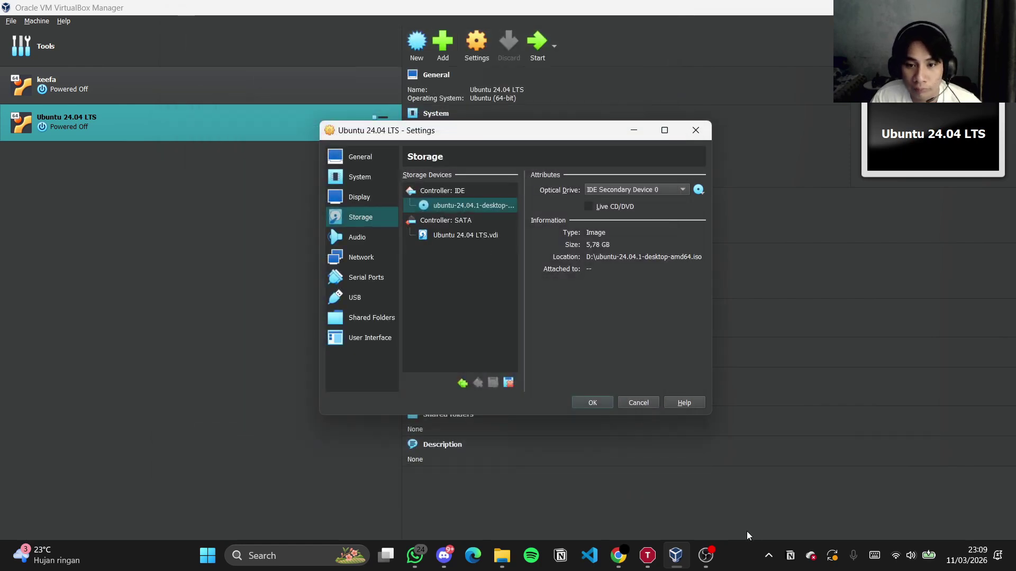
click(597, 405)
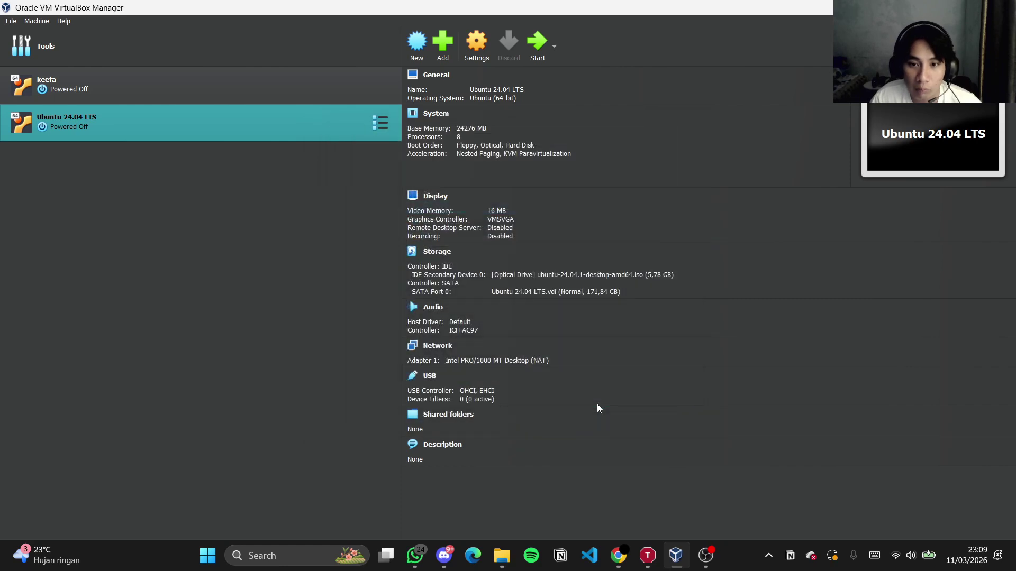
Start the Ubuntu 24.04 LTS virtual machine and maximize its window
double_click(250, 131)
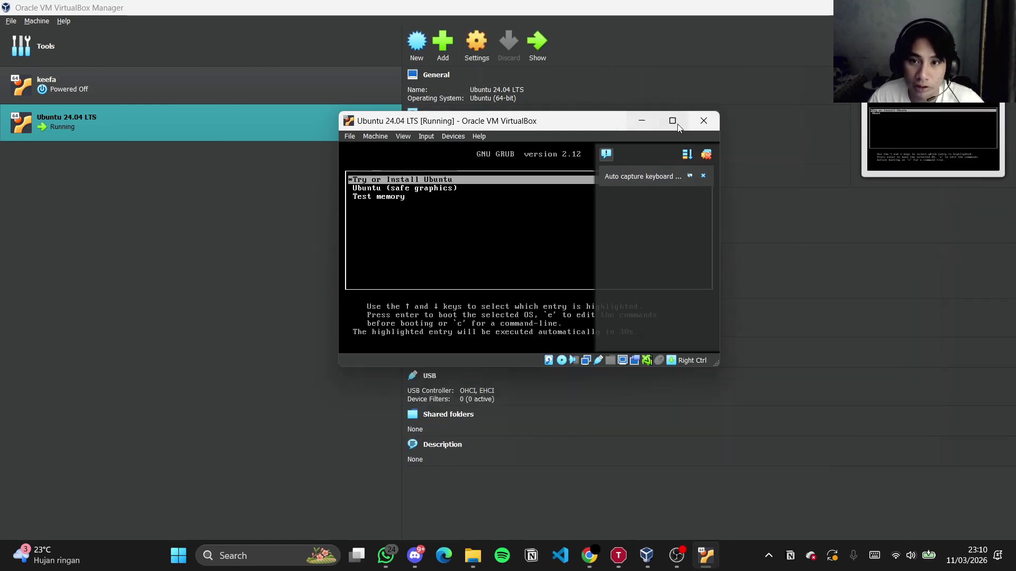
click(673, 121)
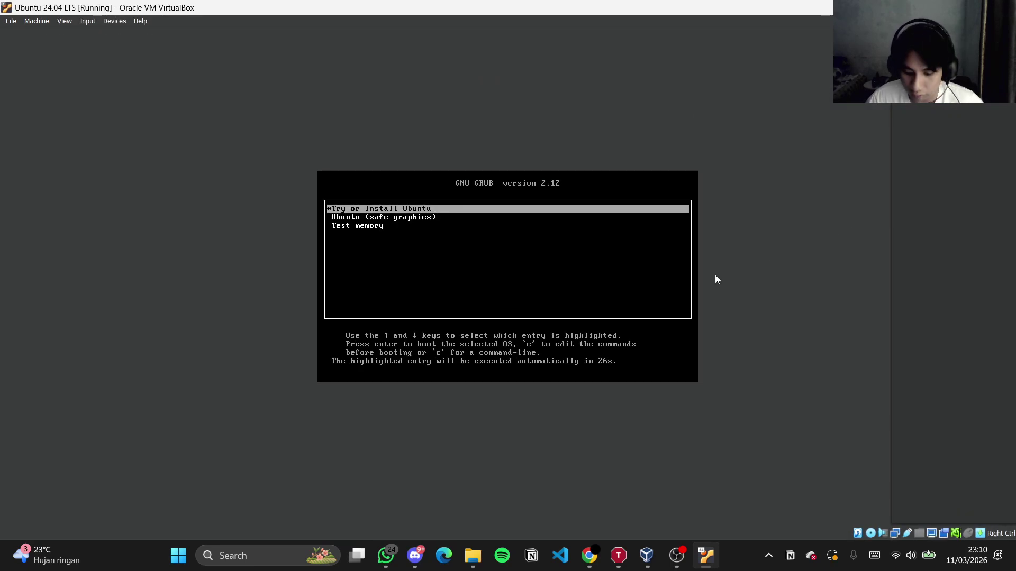
Boot the virtual machine with the Try or Install Ubuntu entry of the GRUB menu
key(Return)
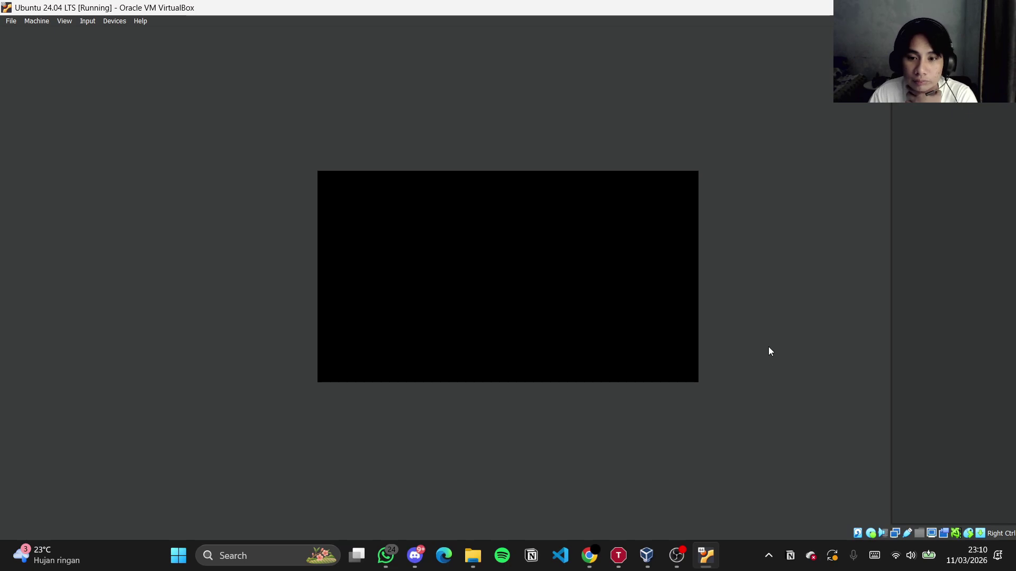
click(677, 555)
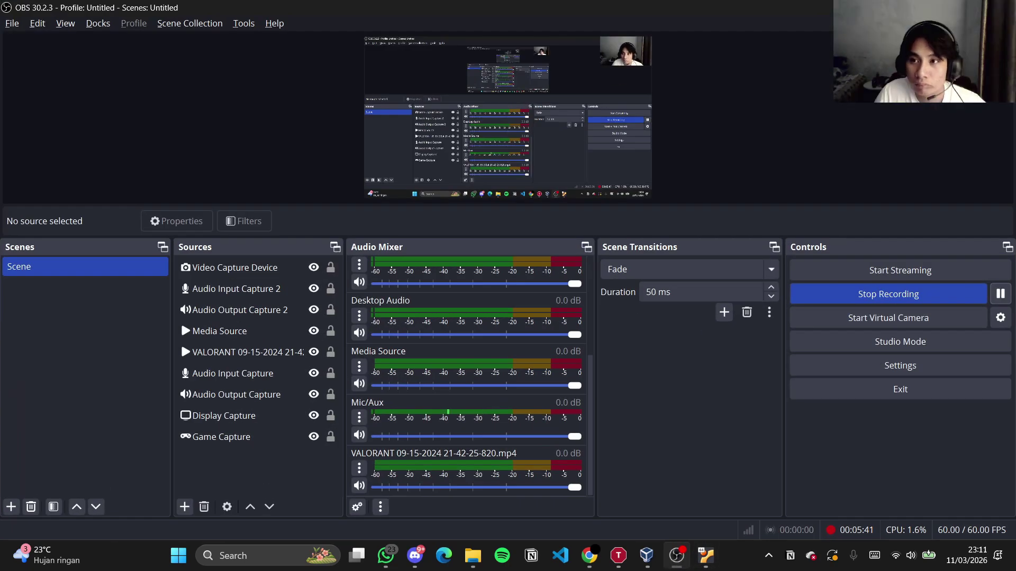
key(alt+Tab)
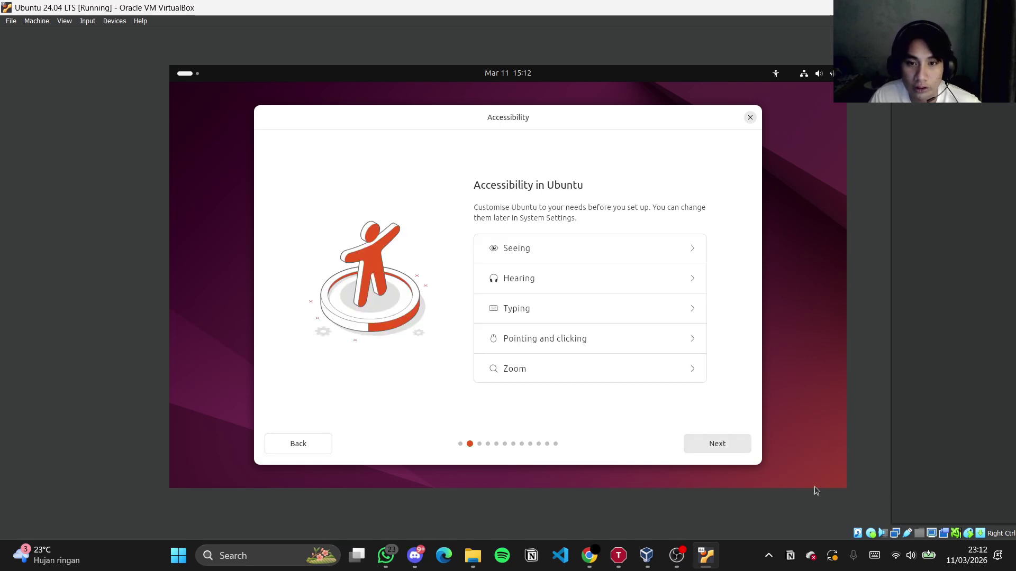
Leave the accessibility options unchanged, use the wired connection for internet access, and skip the installer update
click(723, 444)
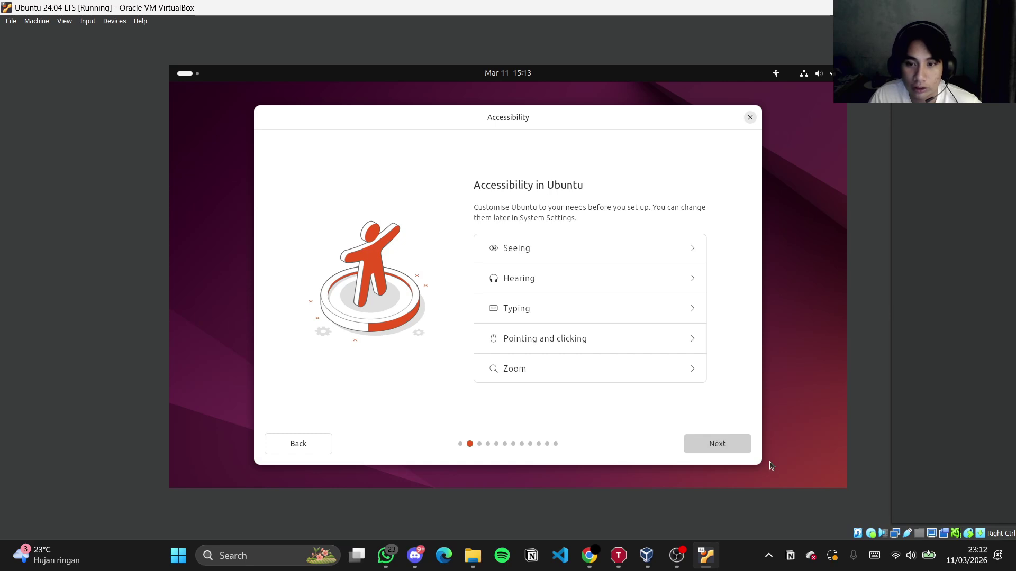
click(710, 435)
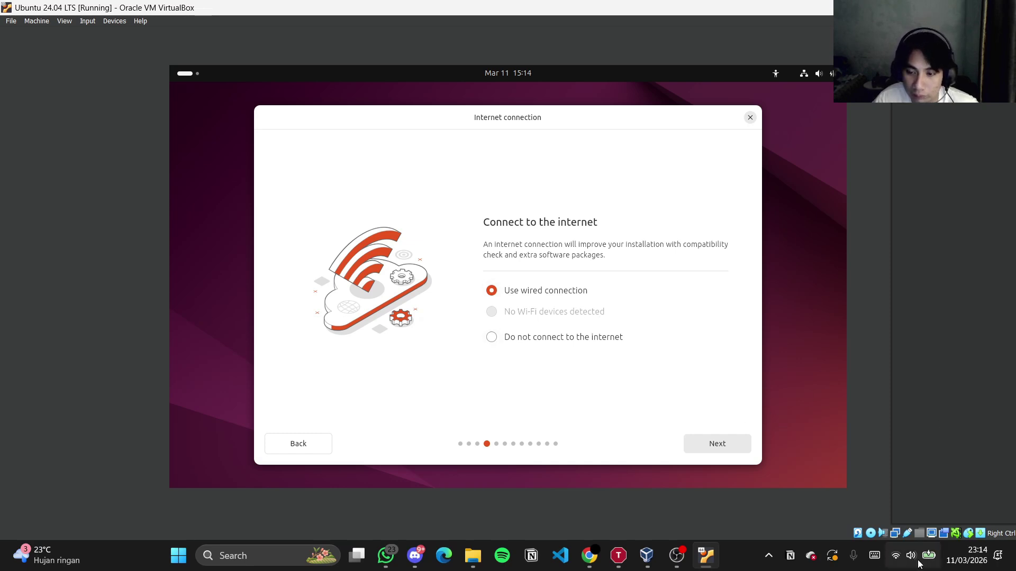
click(735, 444)
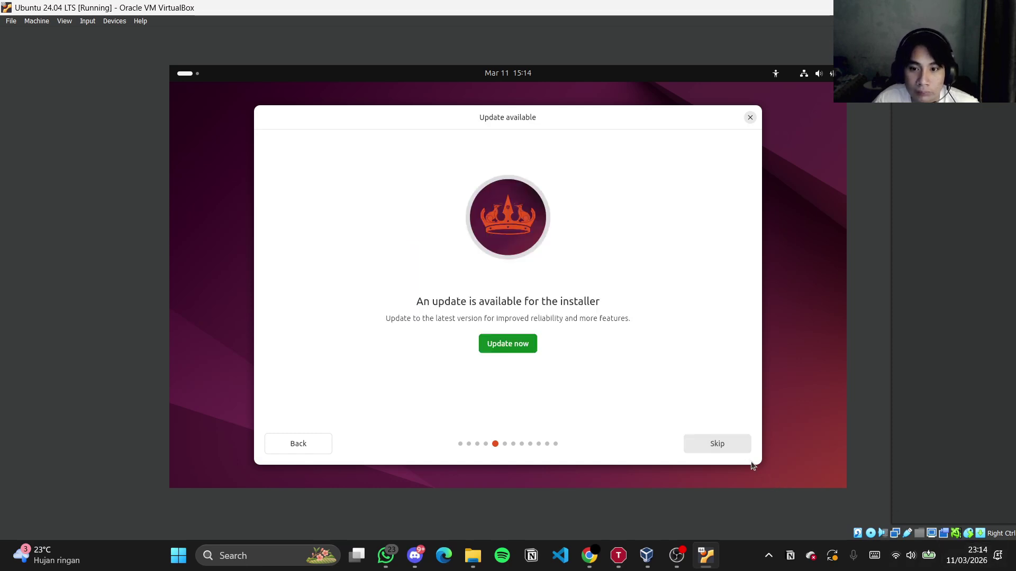
click(693, 445)
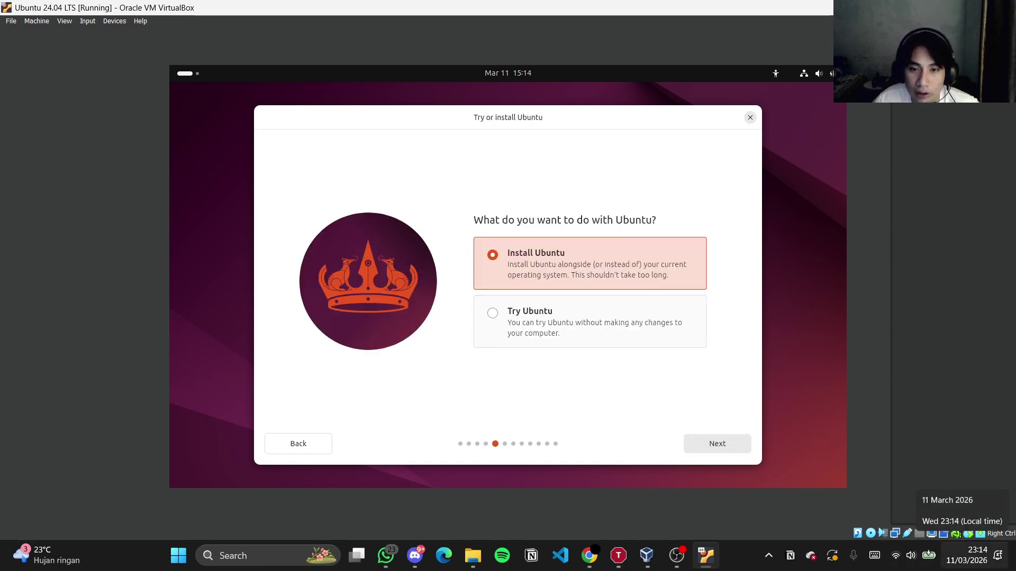
Choose Install Ubuntu as an interactive installation with the default selection of apps
click(723, 447)
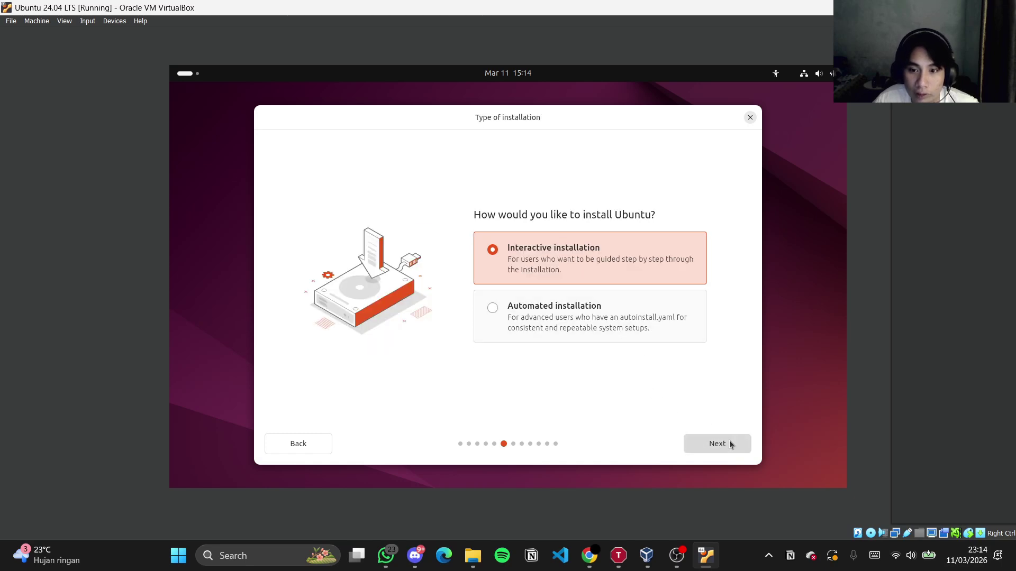
click(729, 443)
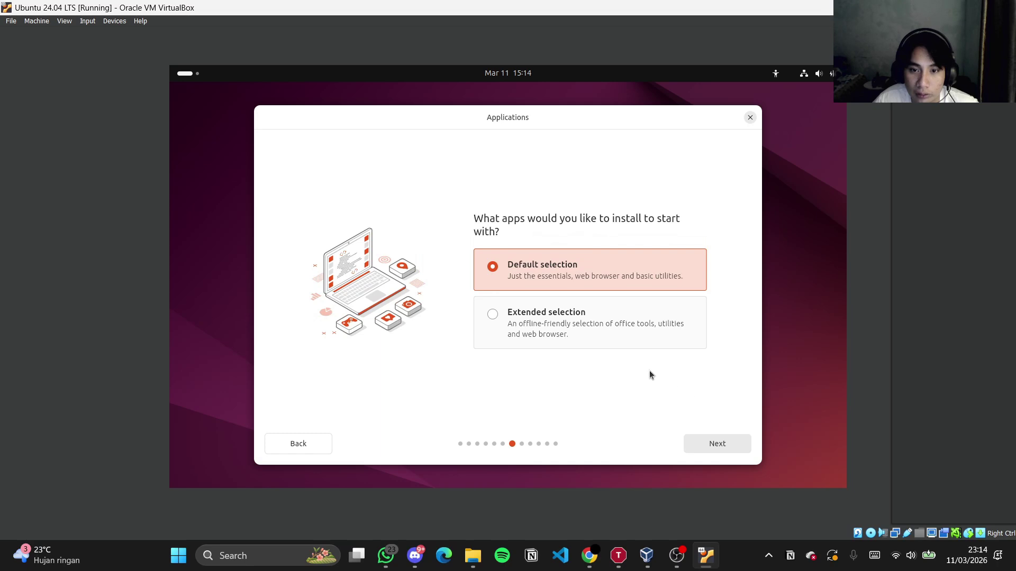
click(712, 443)
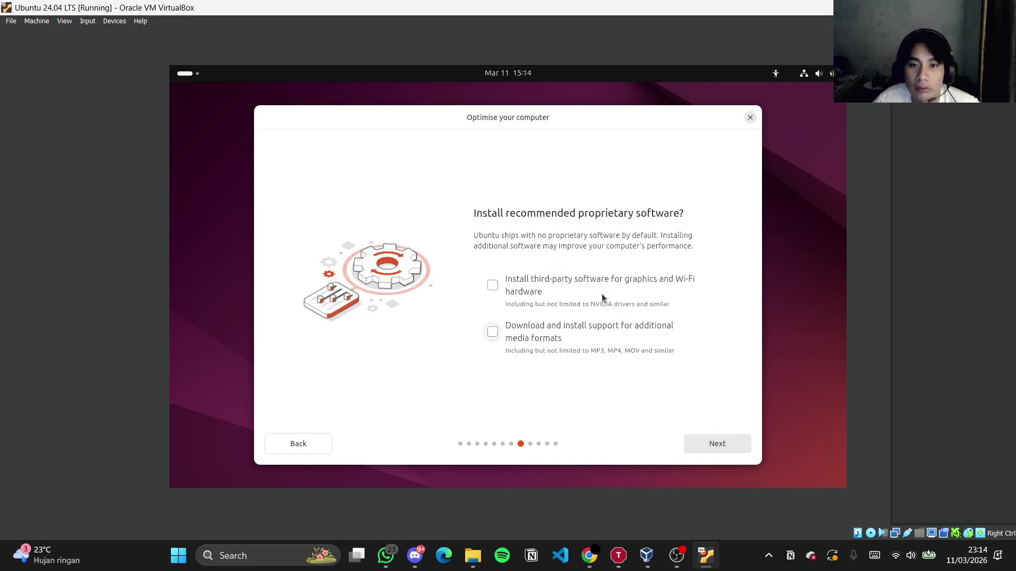
Enable third-party graphics and Wi-Fi software and support for additional media formats, and continue to the disk setup
click(492, 285)
click(493, 332)
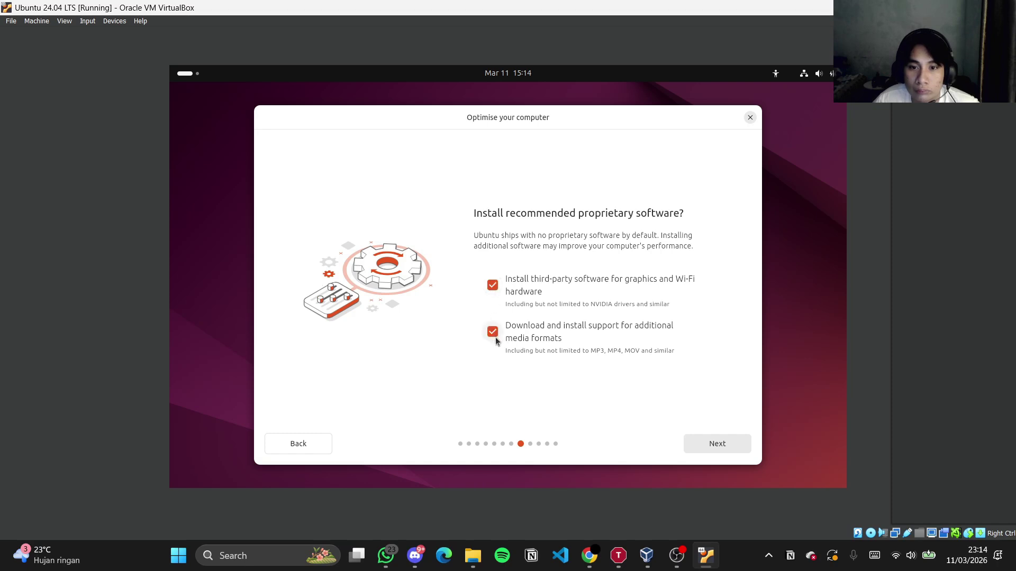
click(707, 446)
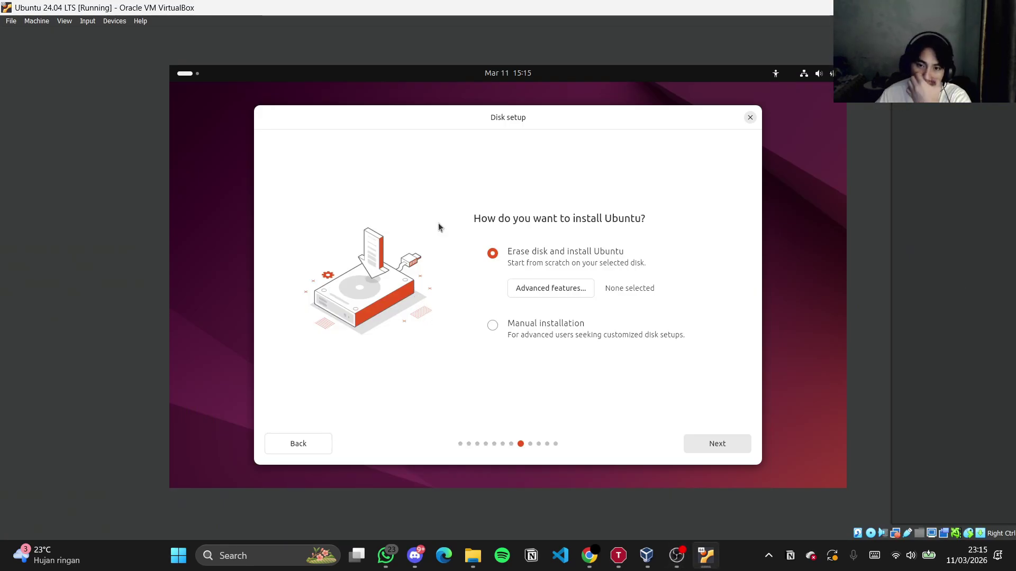
Accept Erase disk and install Ubuntu without advanced features and continue to the account setup
click(472, 554)
scroll(407, 267, down, 5)
key(alt+Tab)
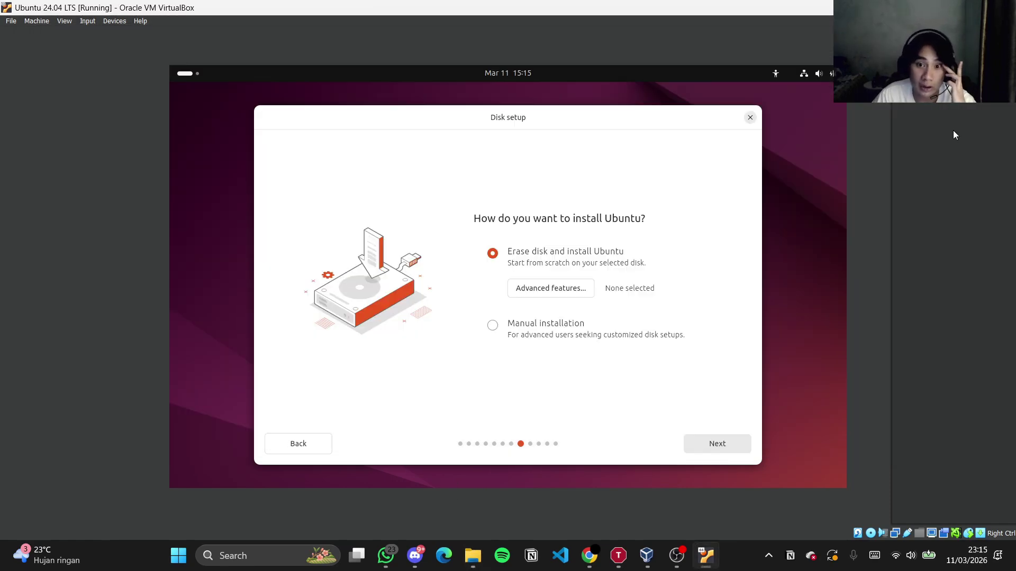
click(746, 439)
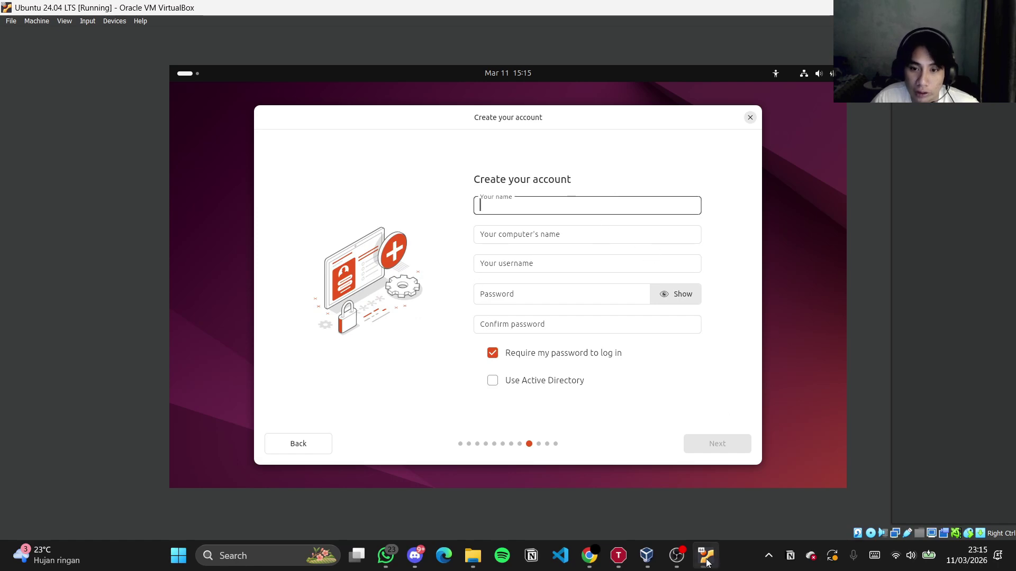
Fill in the user's name, computer's name, username and account password, keep the password required at login, and continue
click(677, 555)
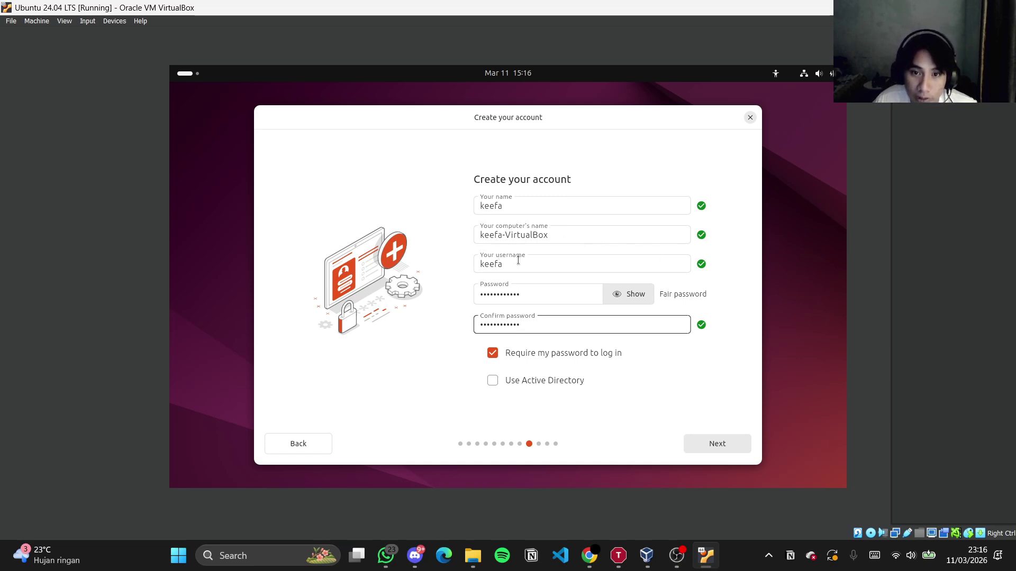
click(740, 452)
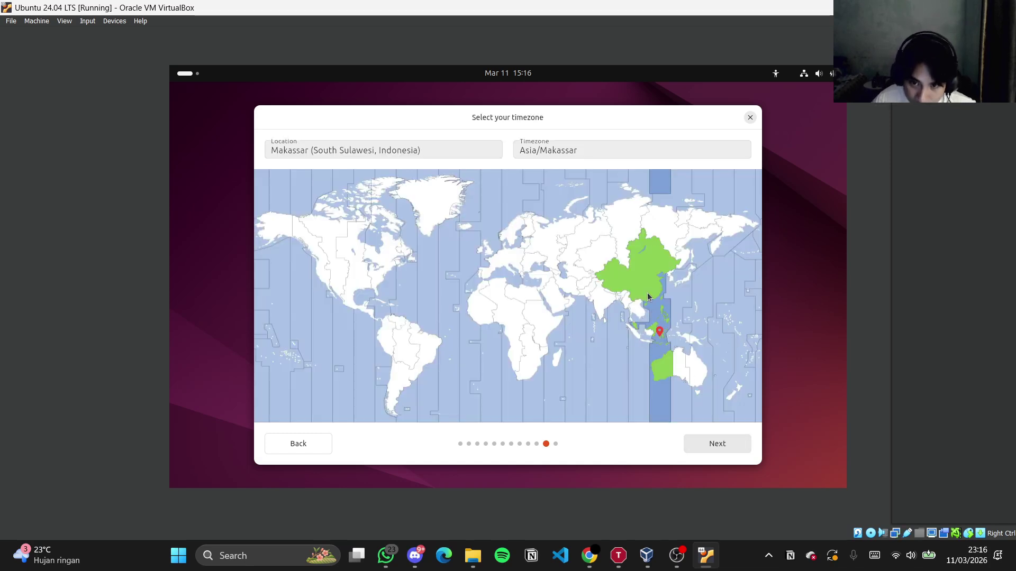
Accept the Asia/Makassar timezone and start the installation with the reviewed choices
click(717, 443)
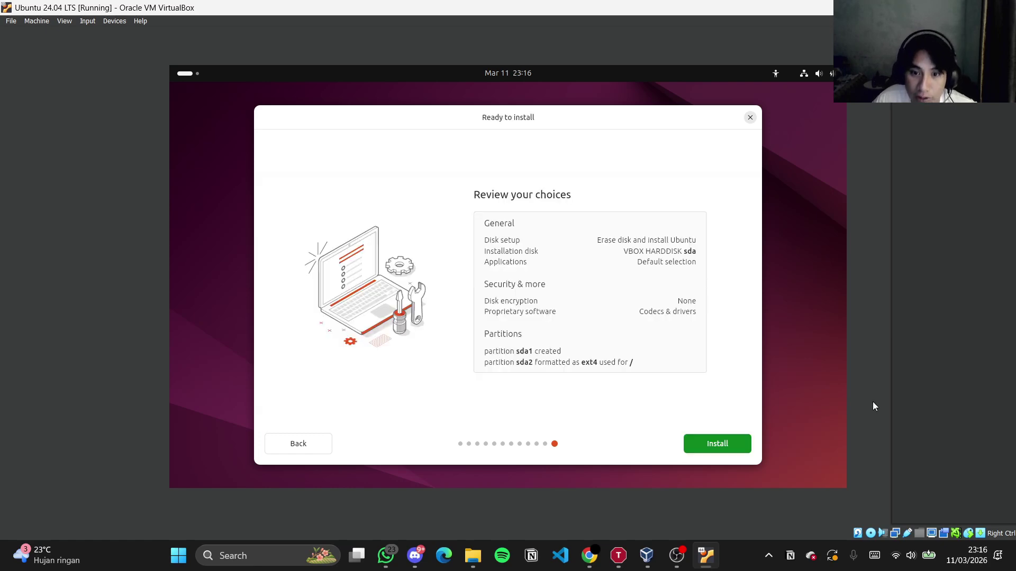
click(748, 437)
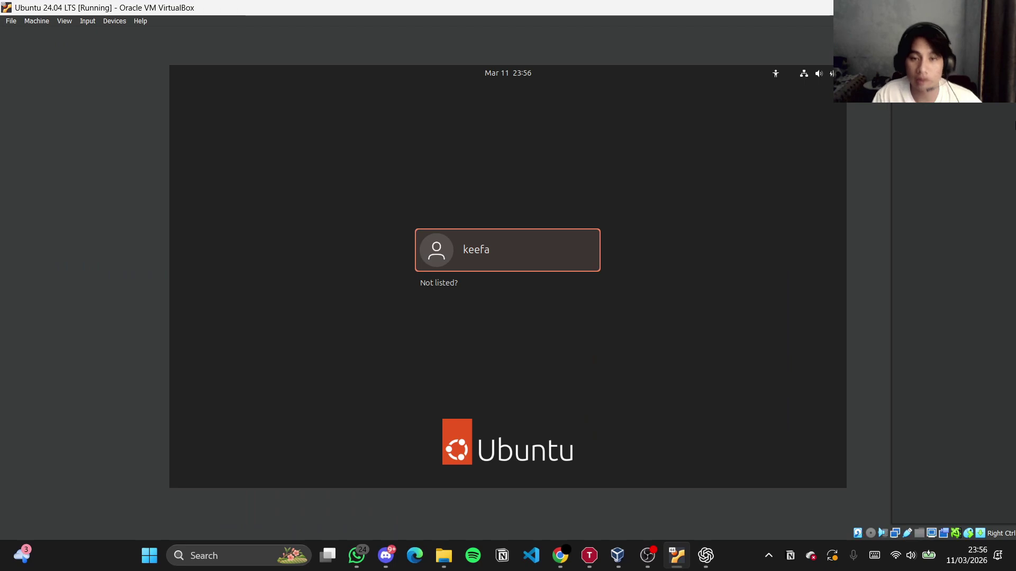
Log in to the installed Ubuntu system with the listed user account and its password
click(531, 250)
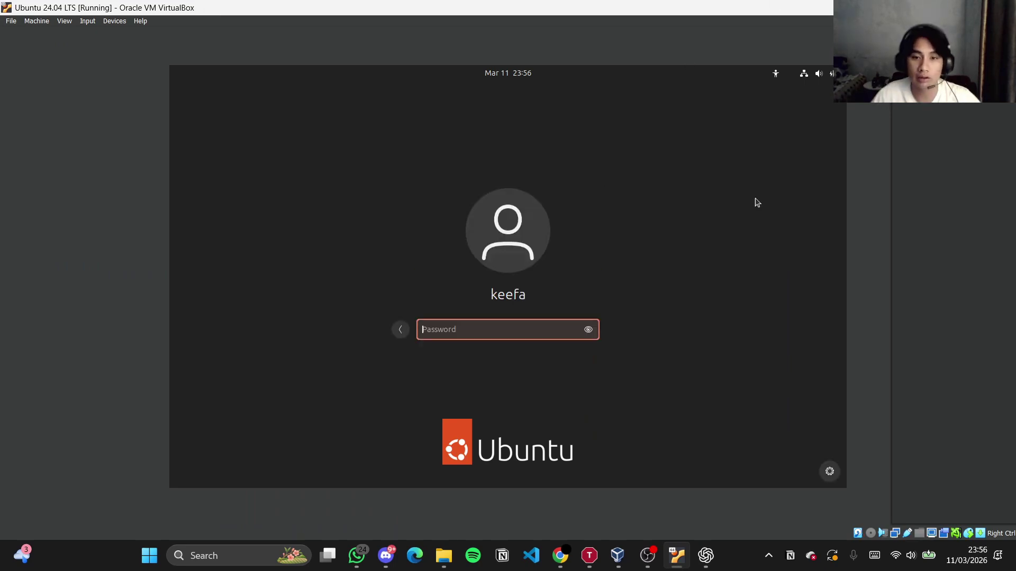
text(********)
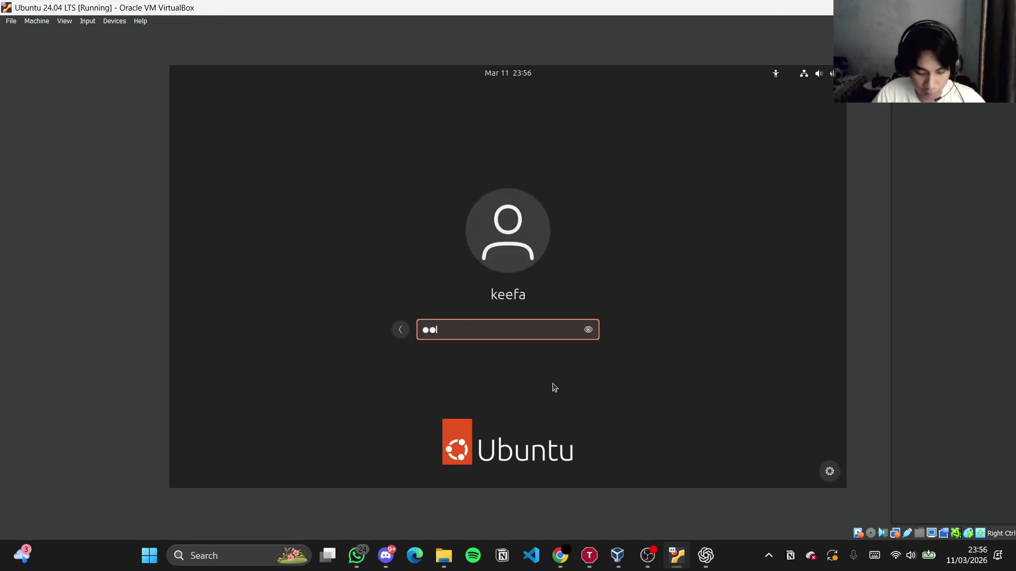
text(*****)
key(Return)
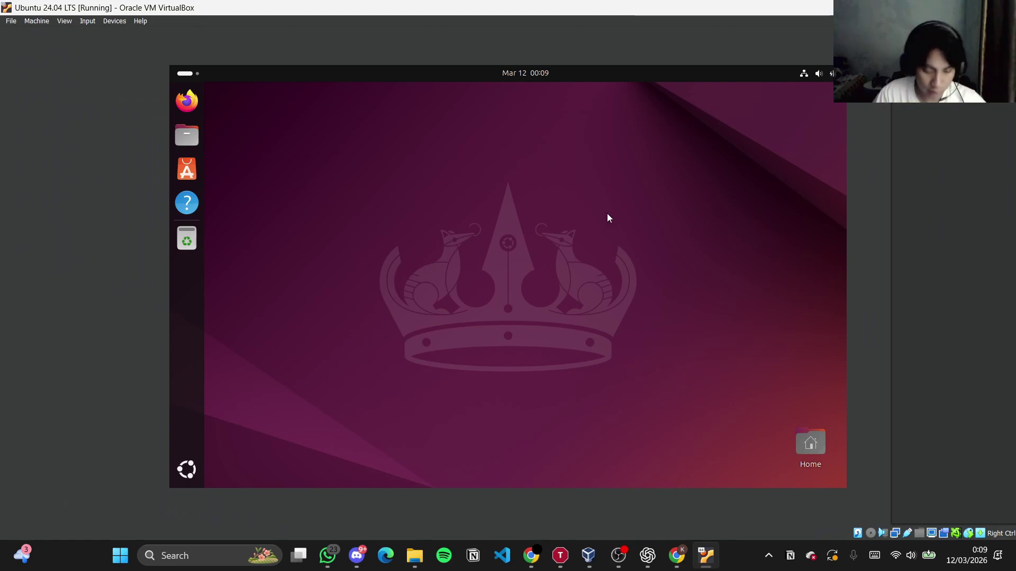
Look through the home folder, its Documents folder and the Trash, closing each file window
click(186, 135)
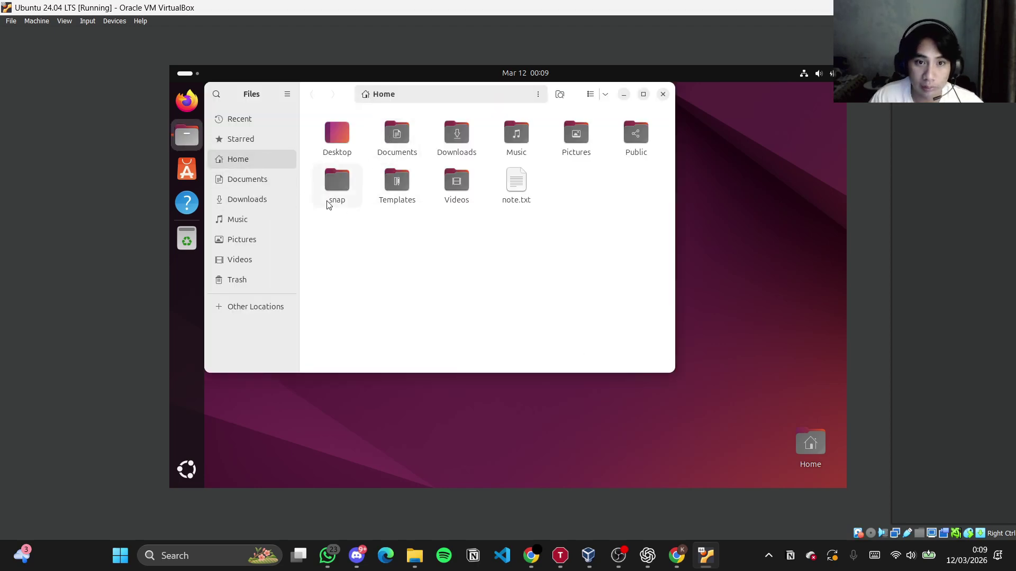
double_click(421, 134)
click(312, 96)
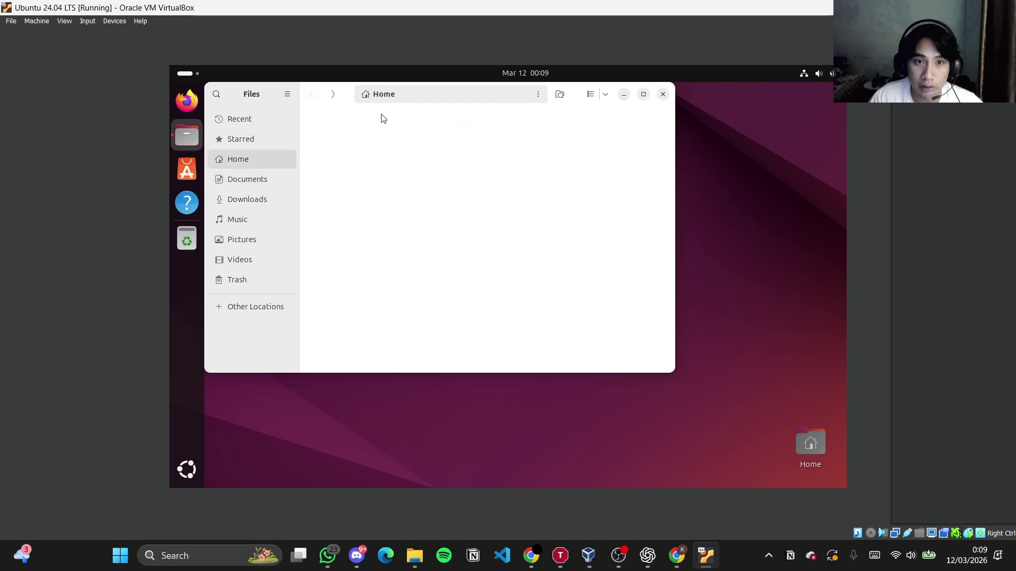
click(663, 94)
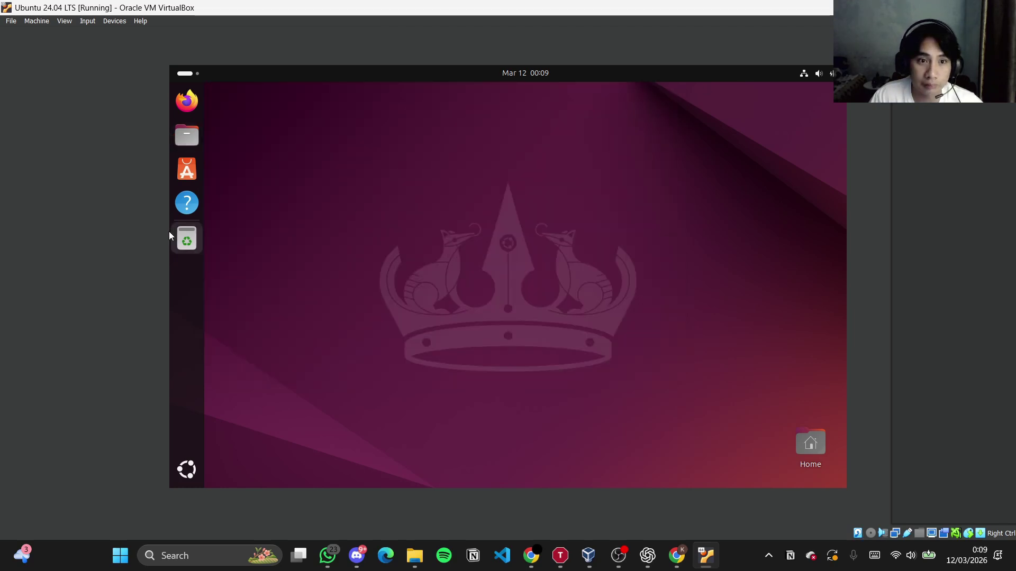
click(189, 231)
click(663, 94)
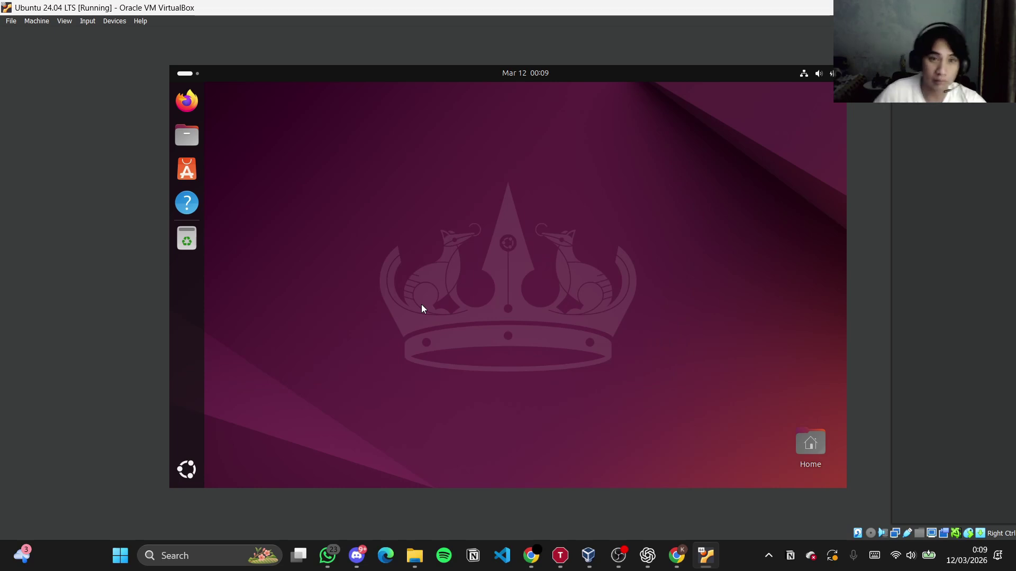
Open a terminal and create a file named test.txt in the nano editor
key(ctrl+alt+t)
text(nano)
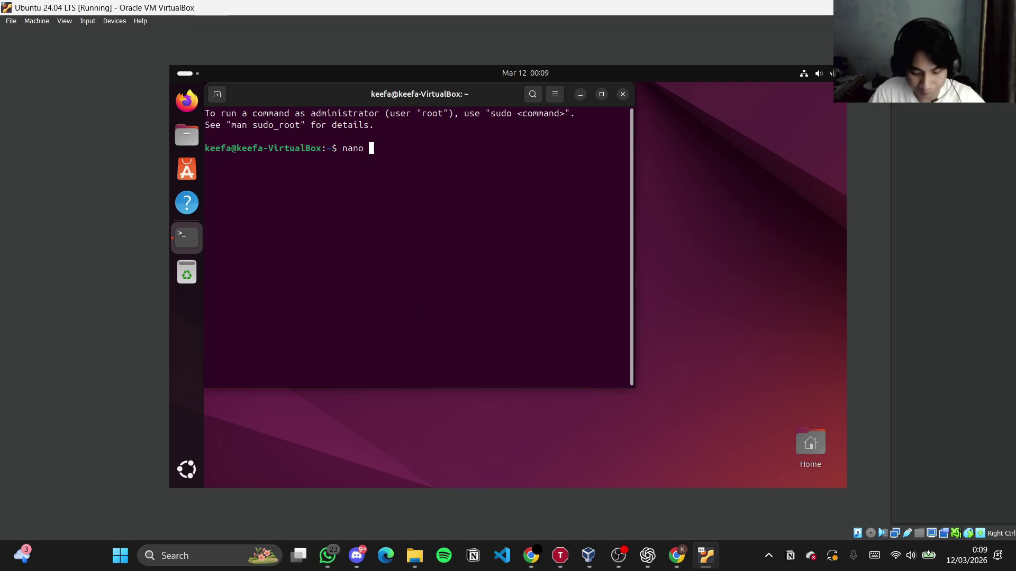
text(test)
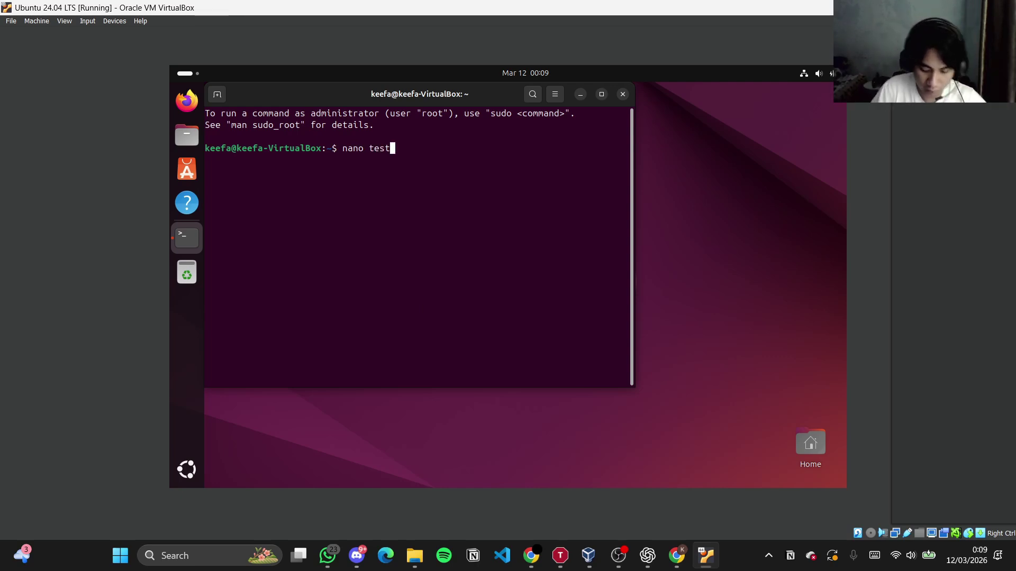
text(.txt)
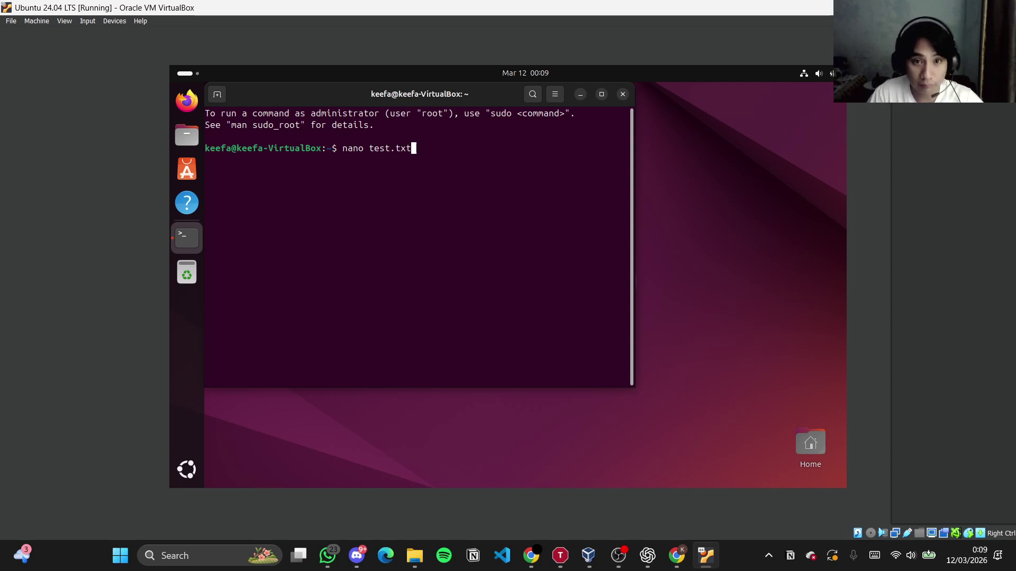
key(Return)
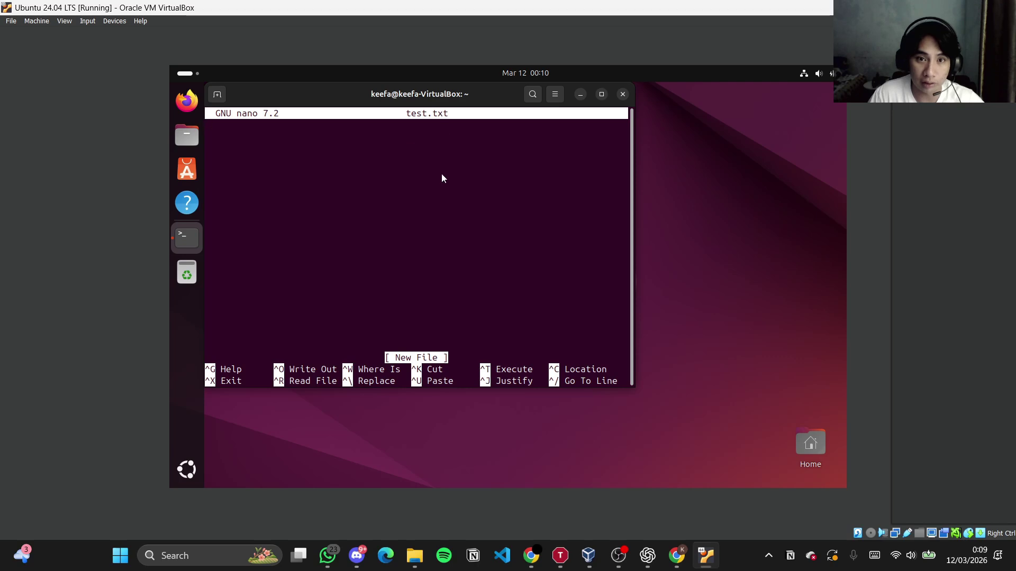
Write "hello world" in test.txt and save the file under the same name
text(hello wortl)
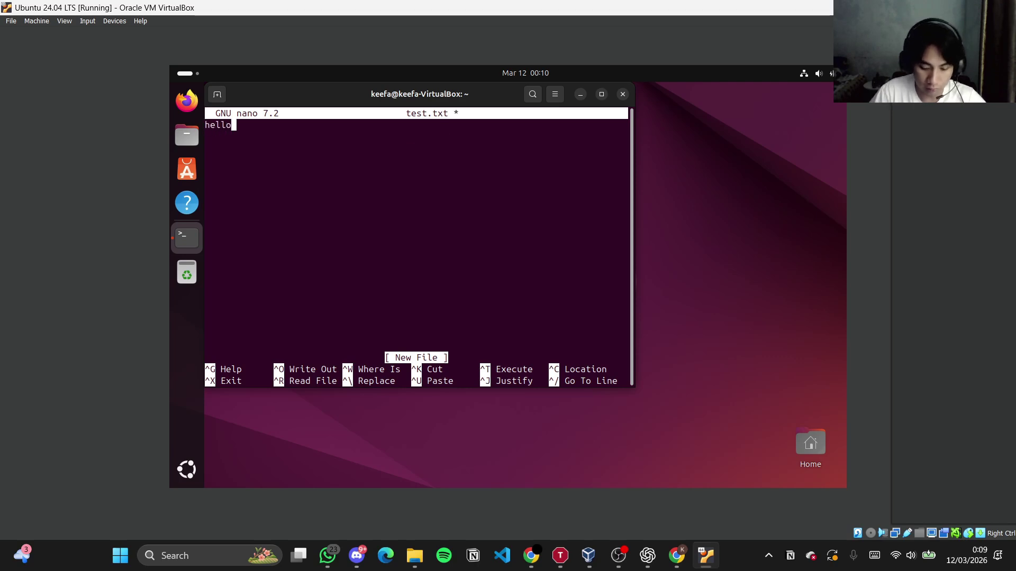
key(BackSpace)
key(BackSpace)
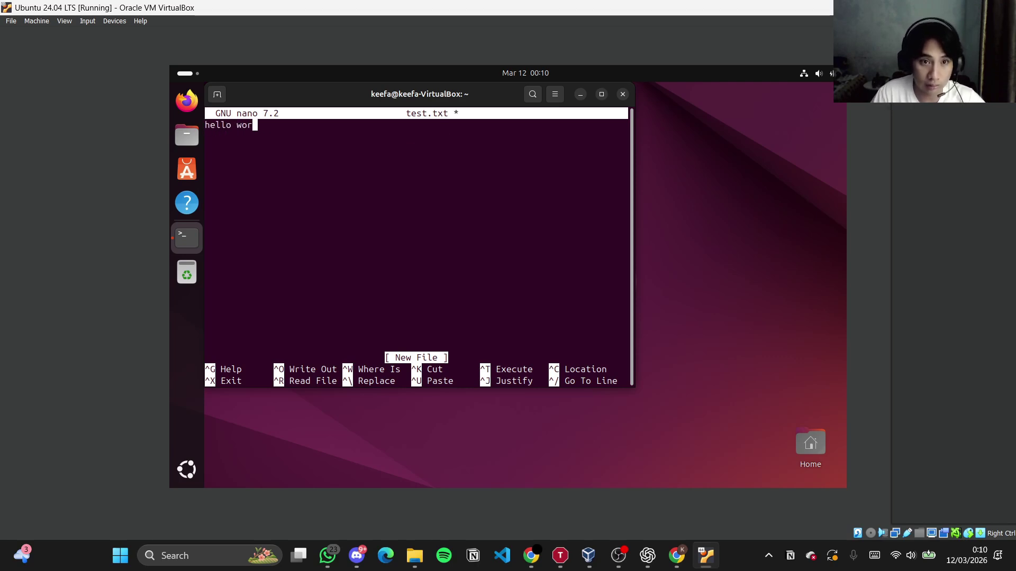
text(ld)
key(ctrl+o)
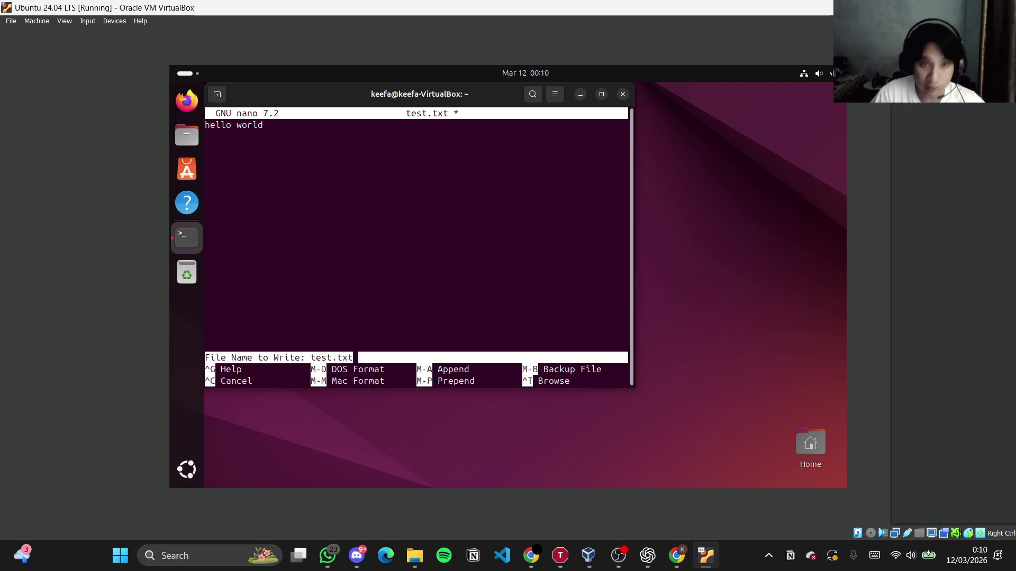
key(Return)
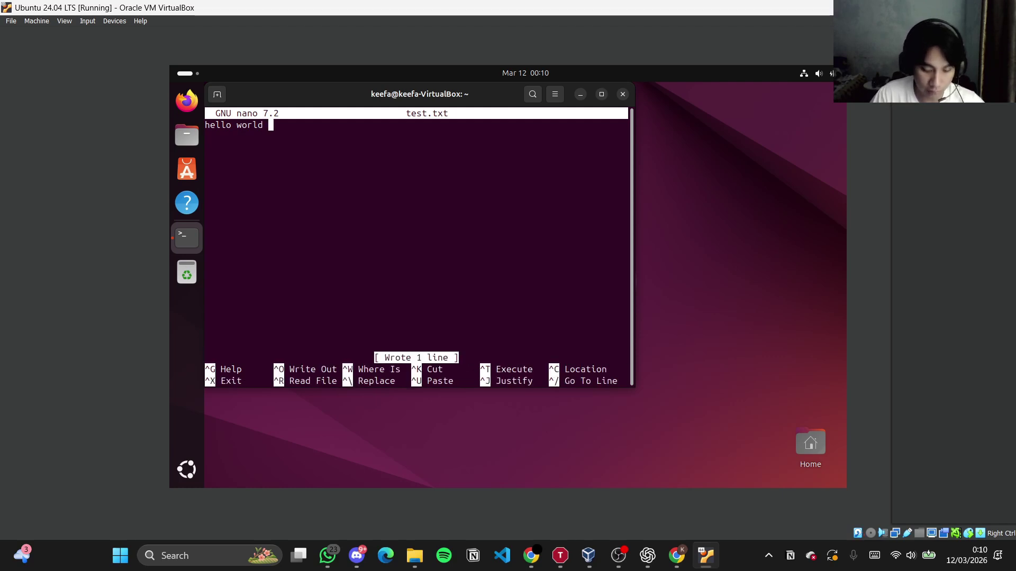
Exit nano, reopen test.txt to check its saved content, and close the terminal
key(ctrl+x)
key(Up)
key(Return)
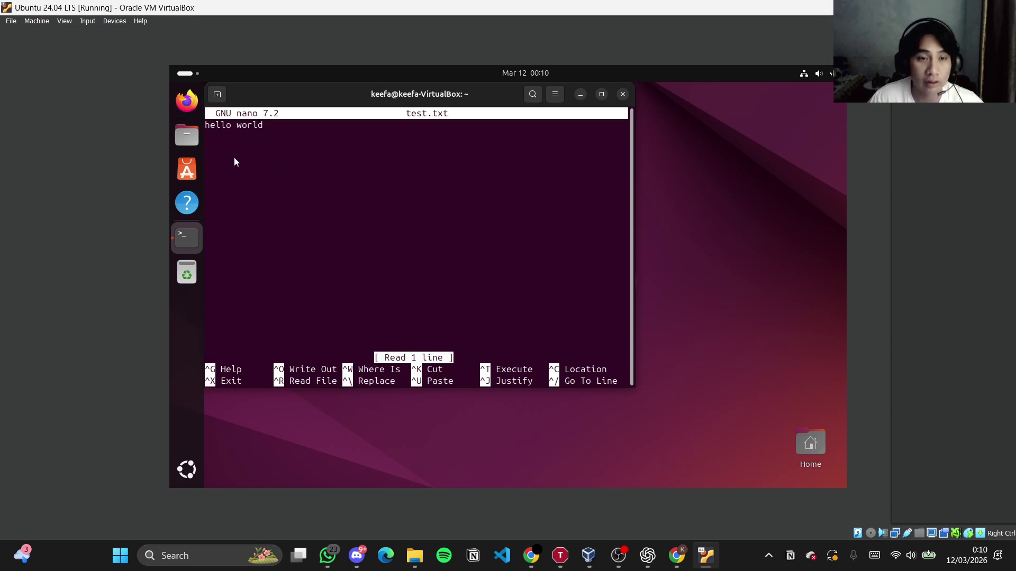
click(619, 96)
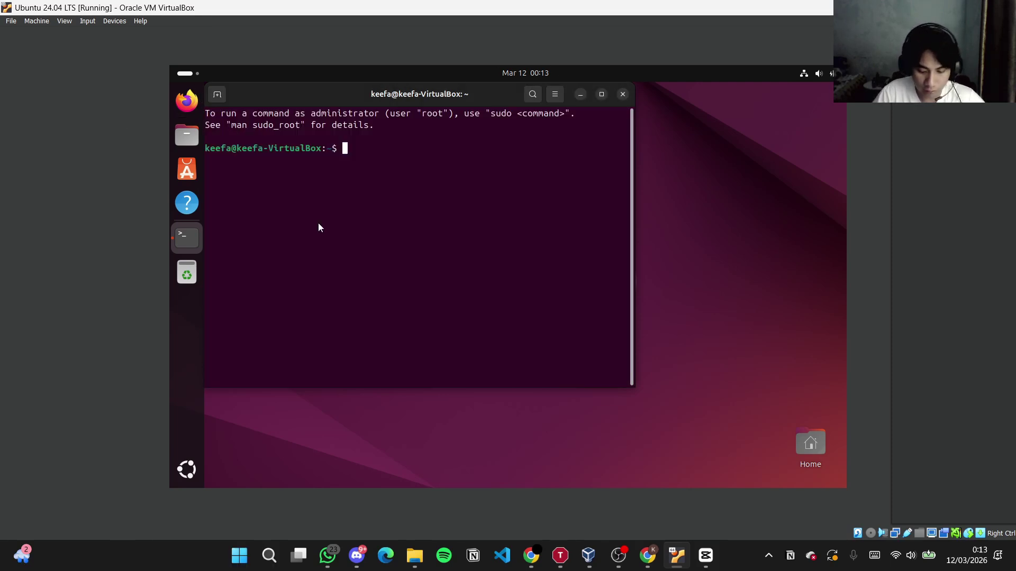
Recall the earlier nano command from the terminal history and reopen test.txt for editing
key(Up)
key(Up)
key(Up)
key(Down)
key(Return)
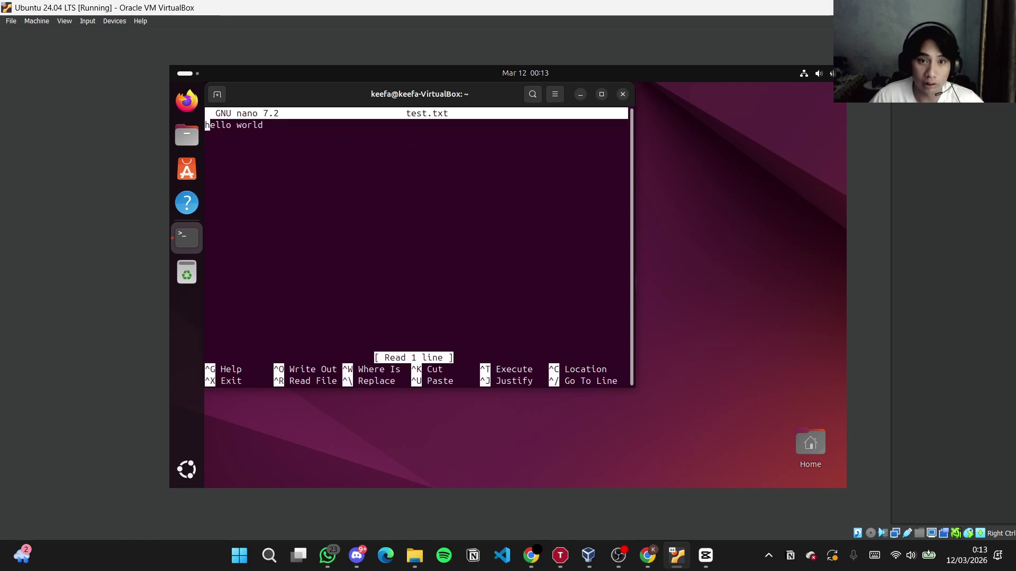
Add a second line reading "hello world" below the first line of test.txt and save it under the same name
key(Right)
key(Right)
key(Right)
key(Right)
key(Right)
key(Right)
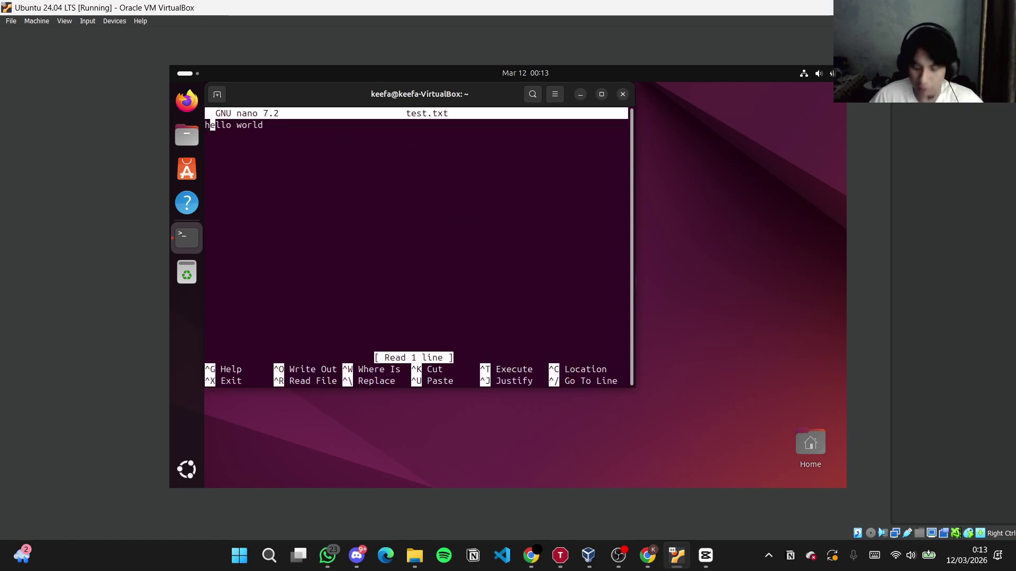
key(Down)
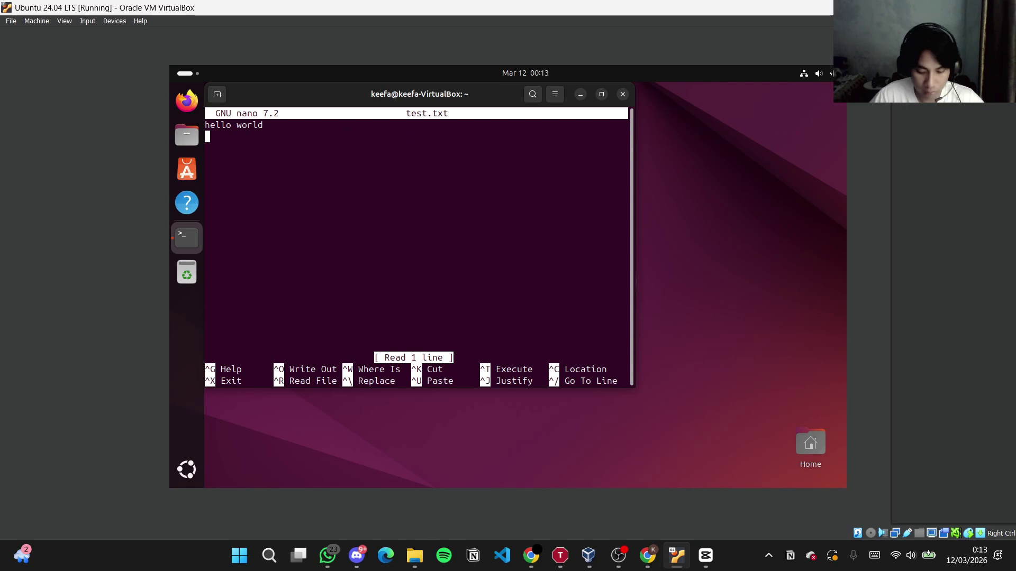
text(hello world)
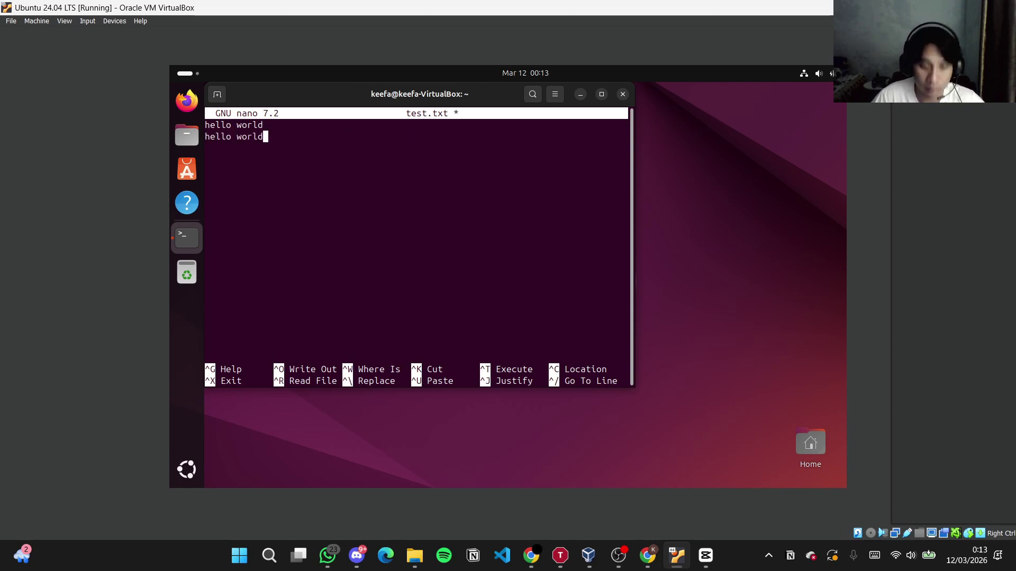
key(ctrl+o)
key(Return)
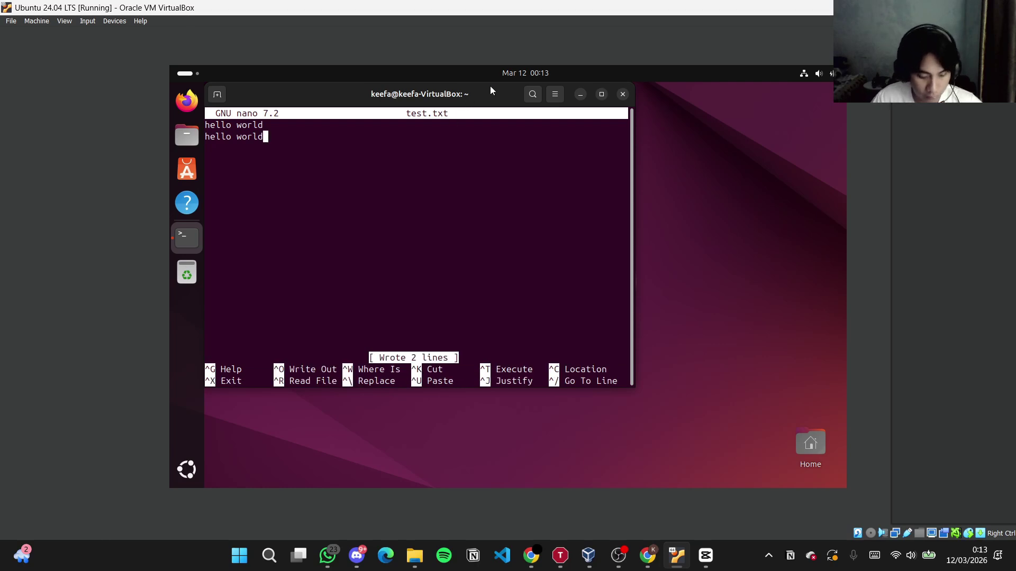
Exit nano and print the contents of test.txt in the terminal with cat
key(ctrl+x)
text(cat )
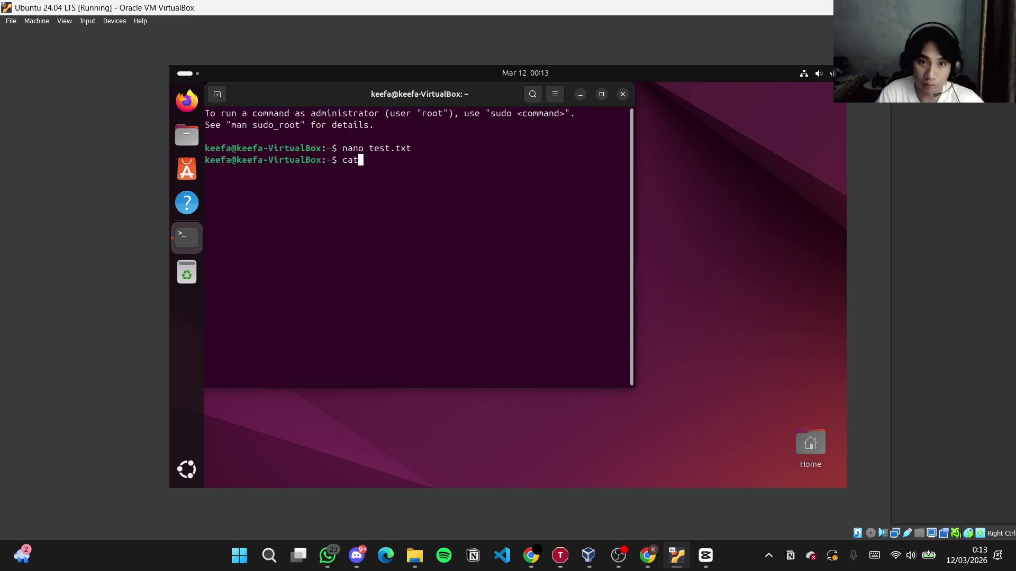
text(t)
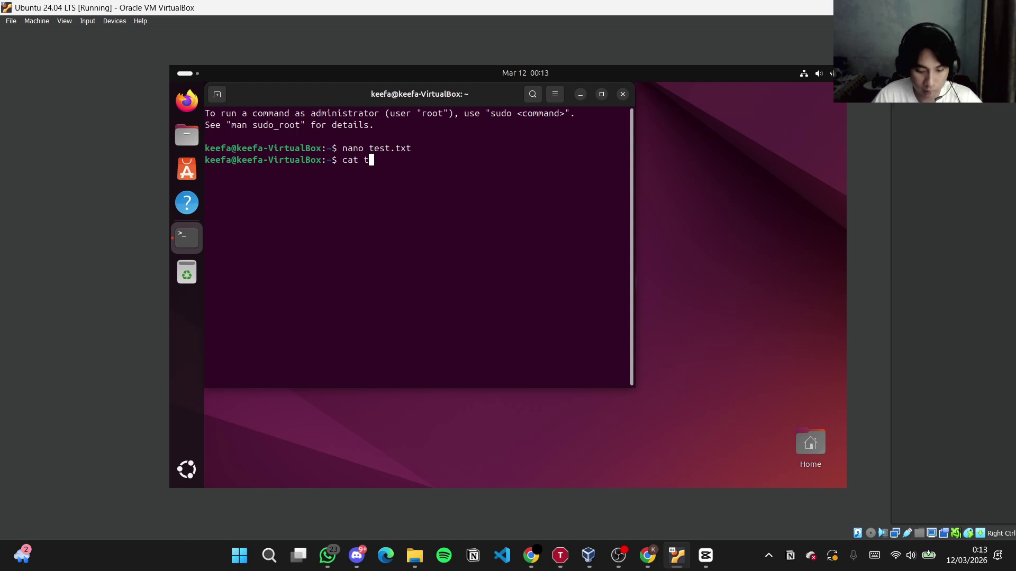
text(est.txt)
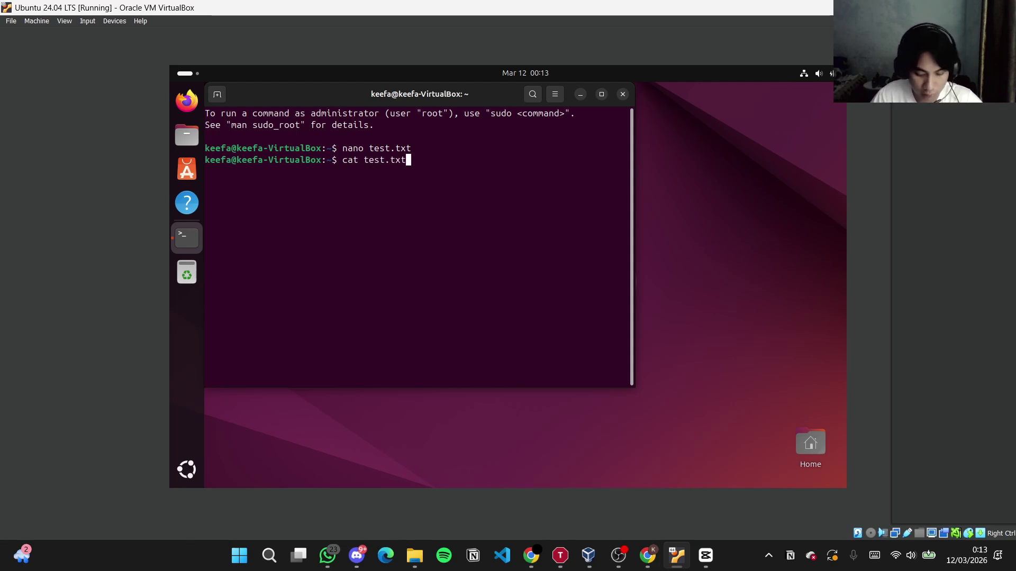
key(Return)
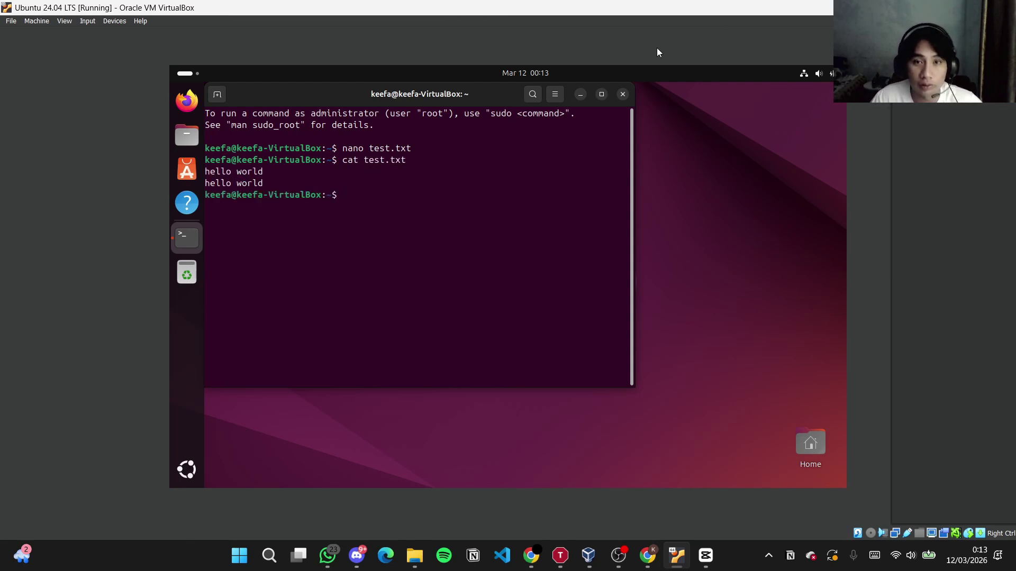